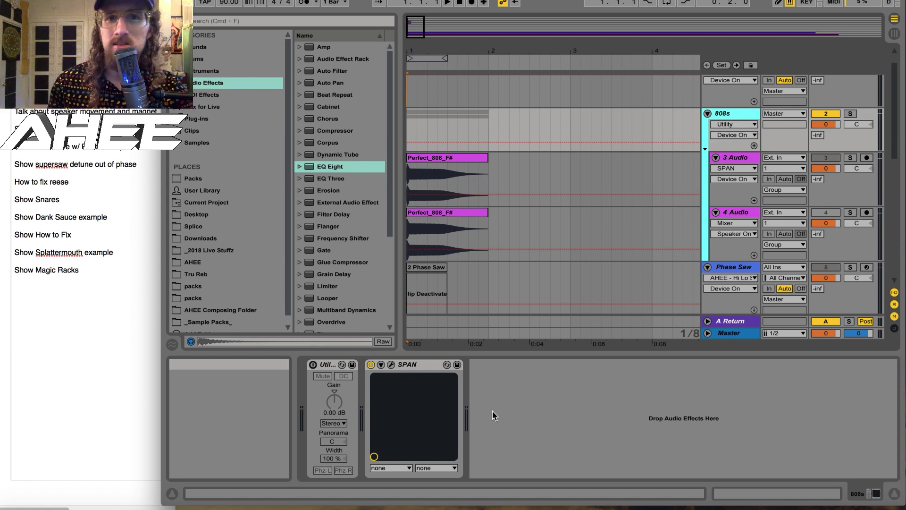
Open the Serum synth on the Phase Sines track, reposition its window and inspect oscillator A's phase setting
scroll(655, 77, "up", 2)
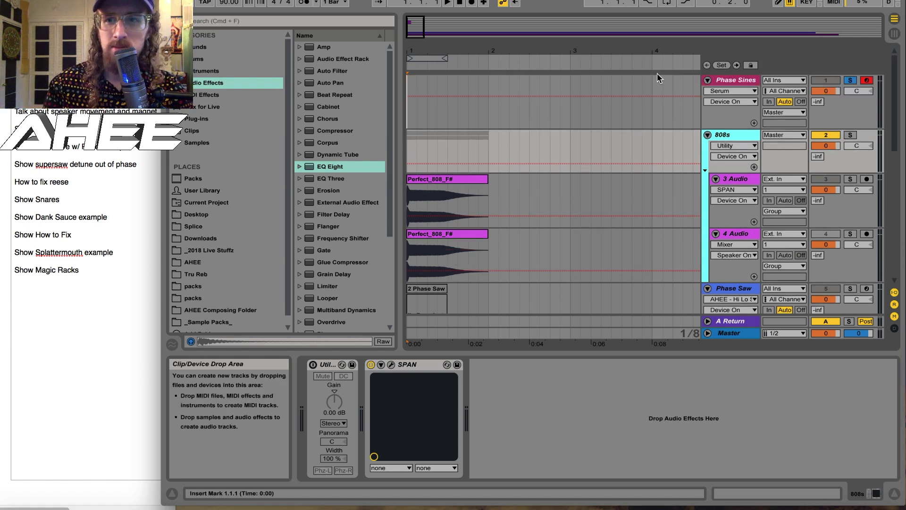
left_click(737, 81)
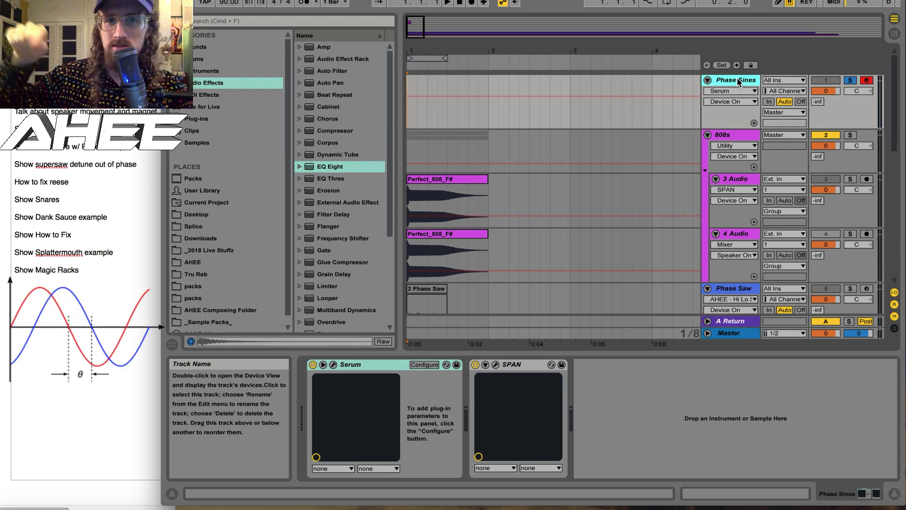
left_click(333, 364)
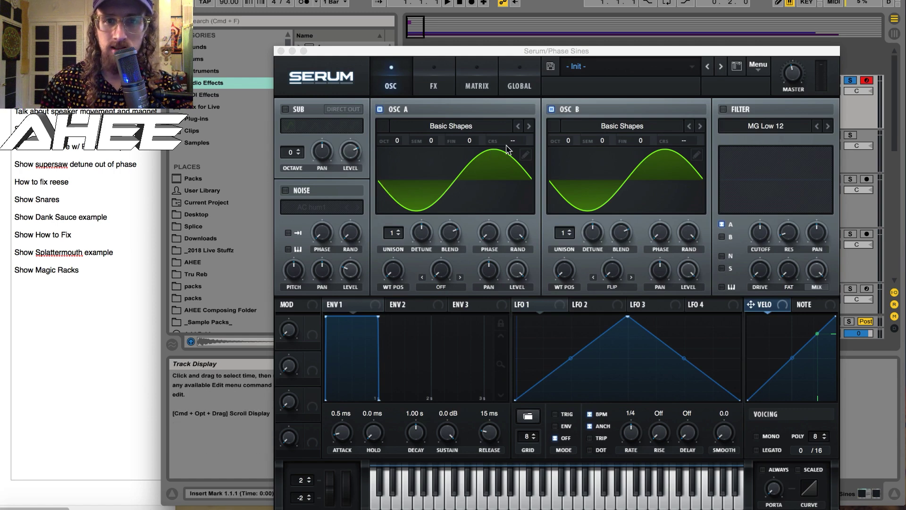
left_click_drag(456, 50, 453, 0)
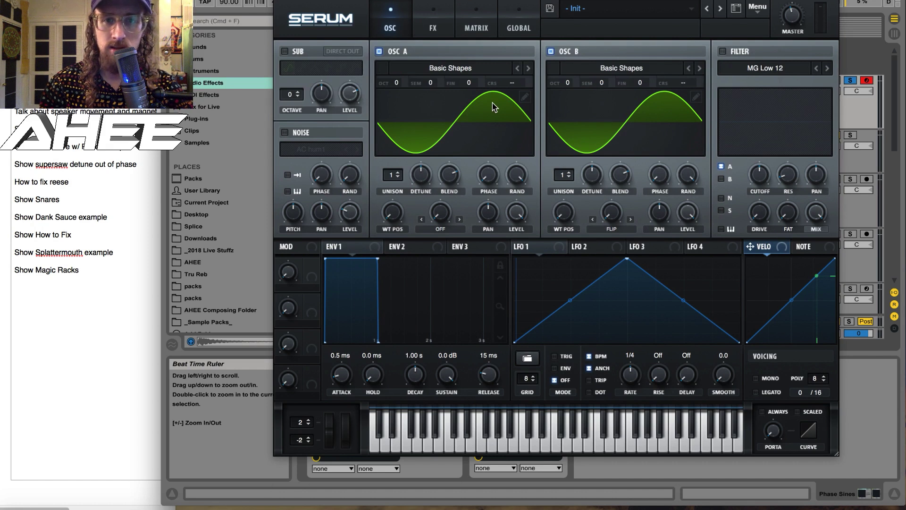
mouse_move(490, 184)
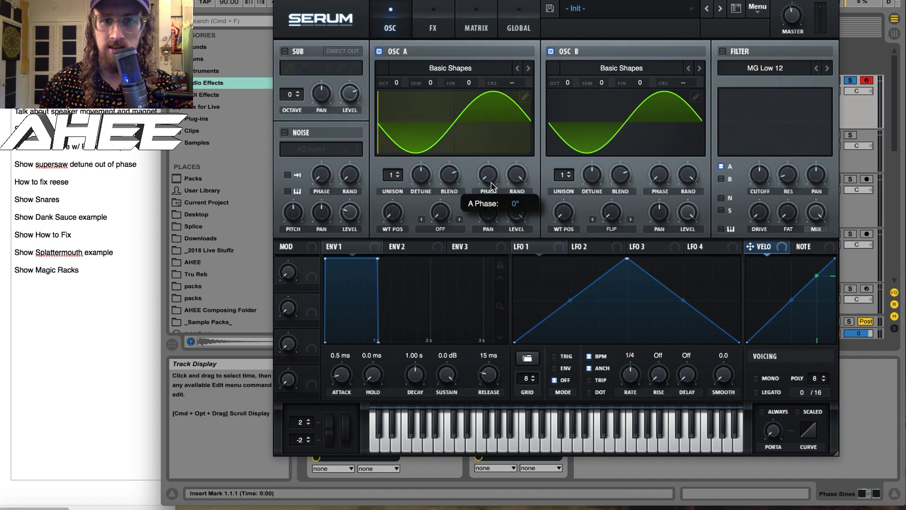
mouse_move(491, 186)
left_mouse_down()
mouse_move(490, 105)
mouse_move(503, 83)
mouse_move(478, 101)
mouse_move(491, 159)
mouse_move(485, 184)
left_mouse_up()
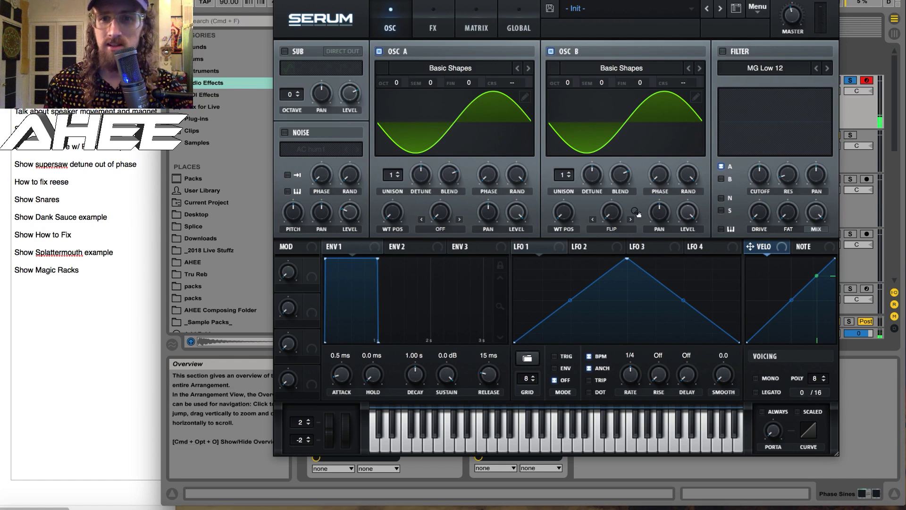
Sweep oscillator B's Flip warp between zero and full several times, leave its wave inverted, and close Serum
mouse_move(616, 218)
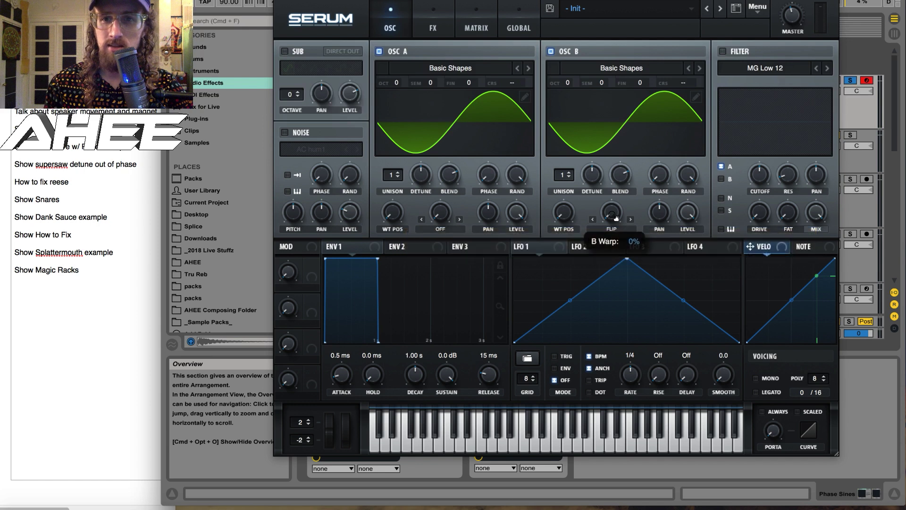
left_click_drag(616, 218, 615, 148)
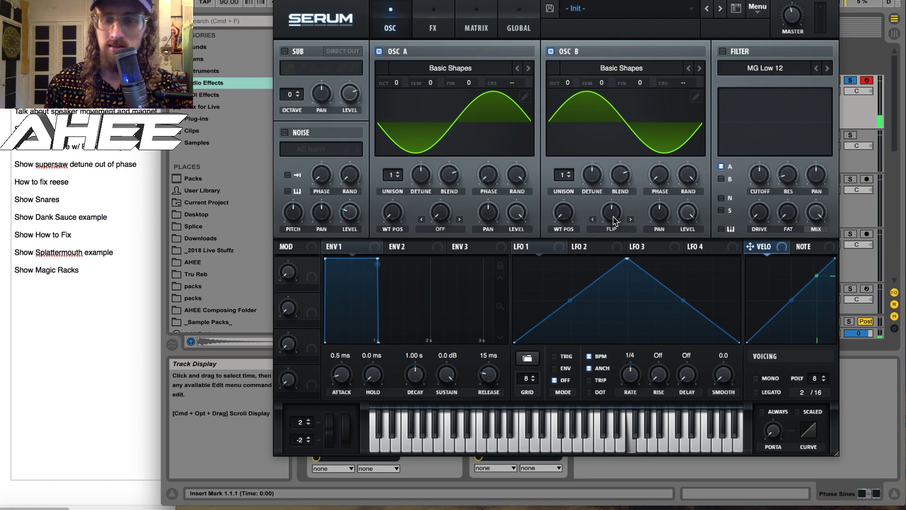
left_click_drag(613, 212, 630, 275)
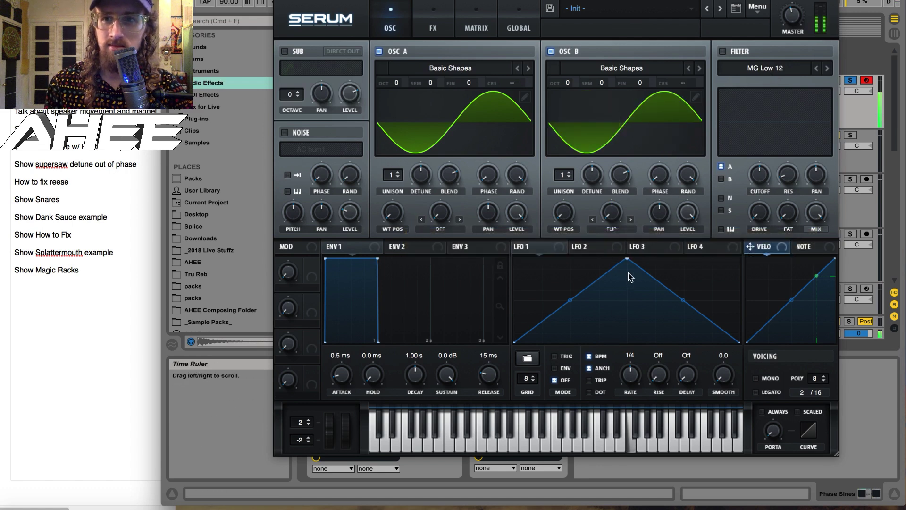
left_click_drag(613, 219, 612, 145)
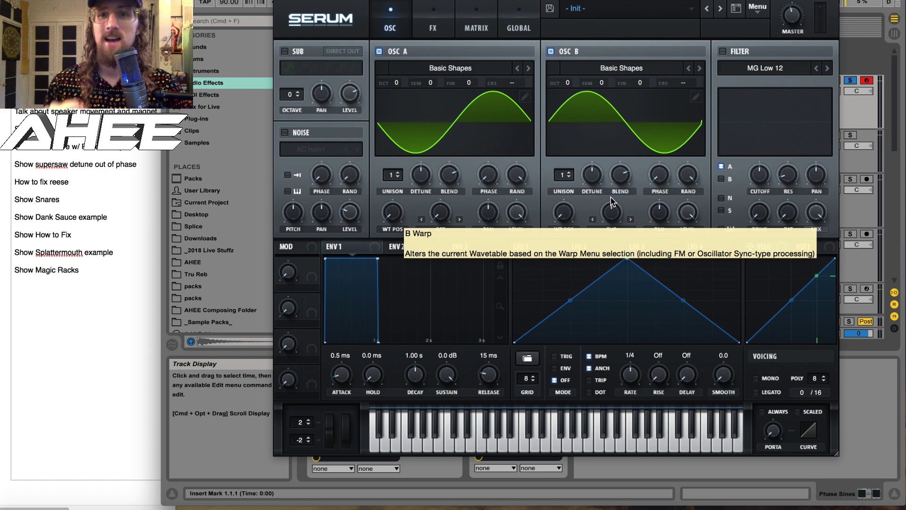
left_click_drag(612, 202, 601, 301)
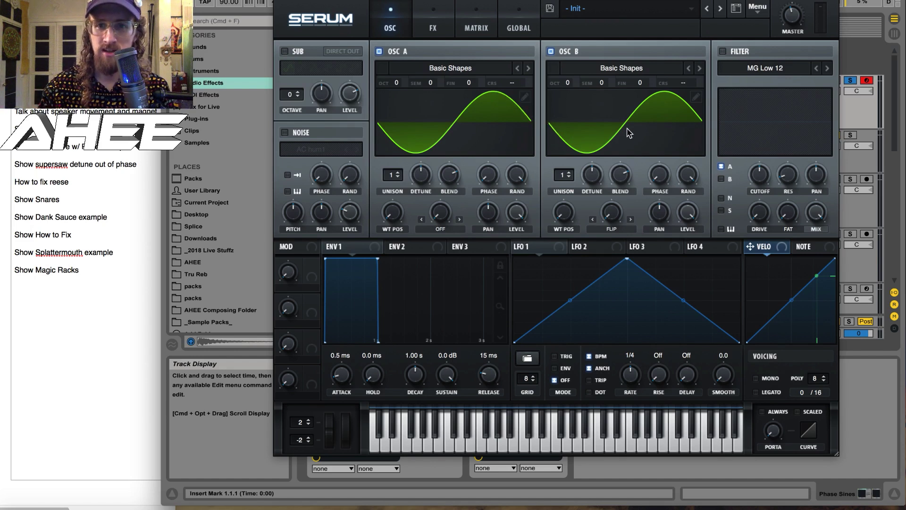
left_click_drag(611, 212, 616, 142)
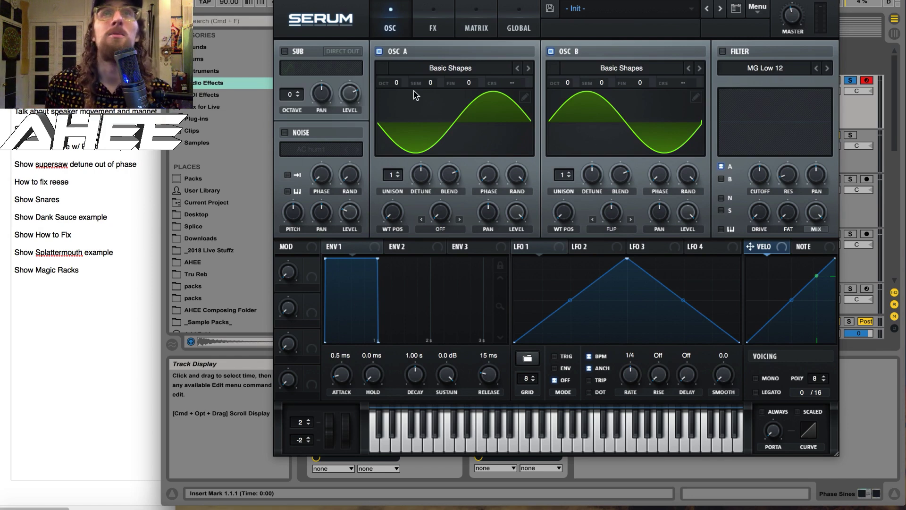
left_click(285, 2)
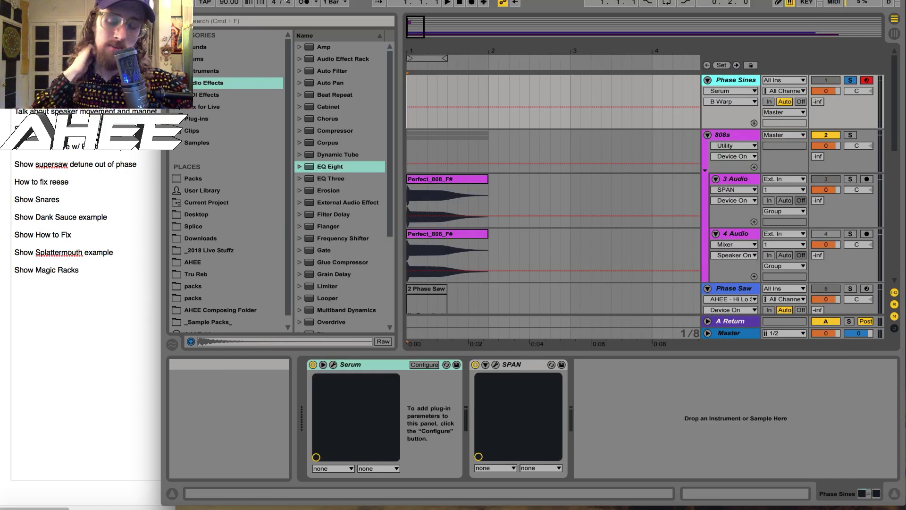
Solo the 808s group and examine the start of the 3 Audio clip's waveform up close
left_click(849, 135)
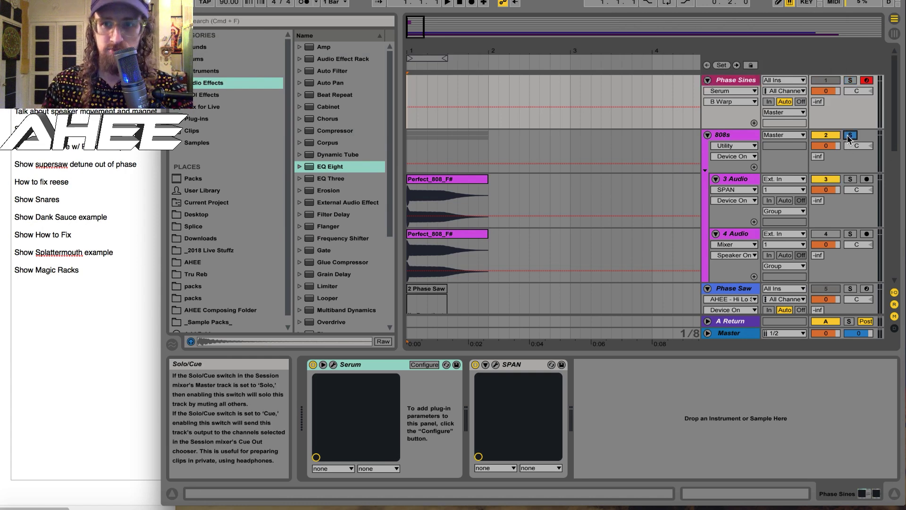
left_click_drag(414, 46, 418, 47)
key("space")
key("space")
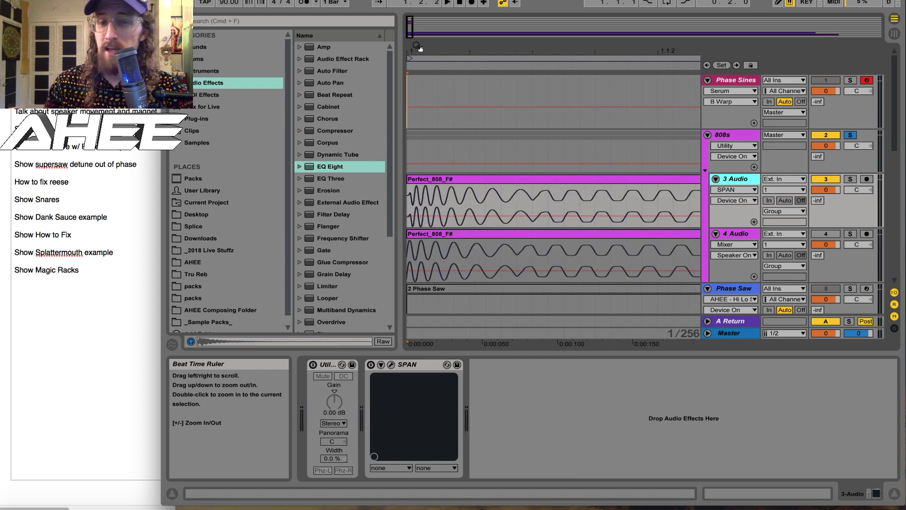
left_click_drag(419, 47, 419, 47)
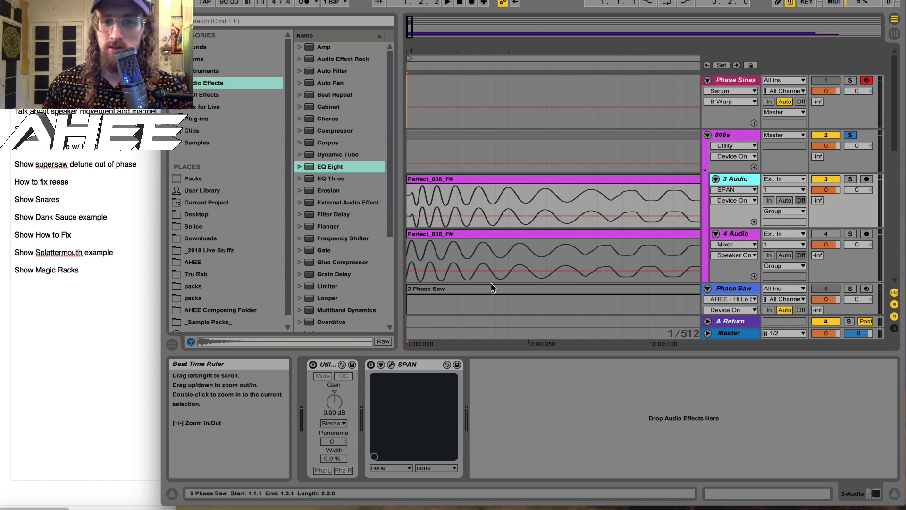
left_click(434, 179)
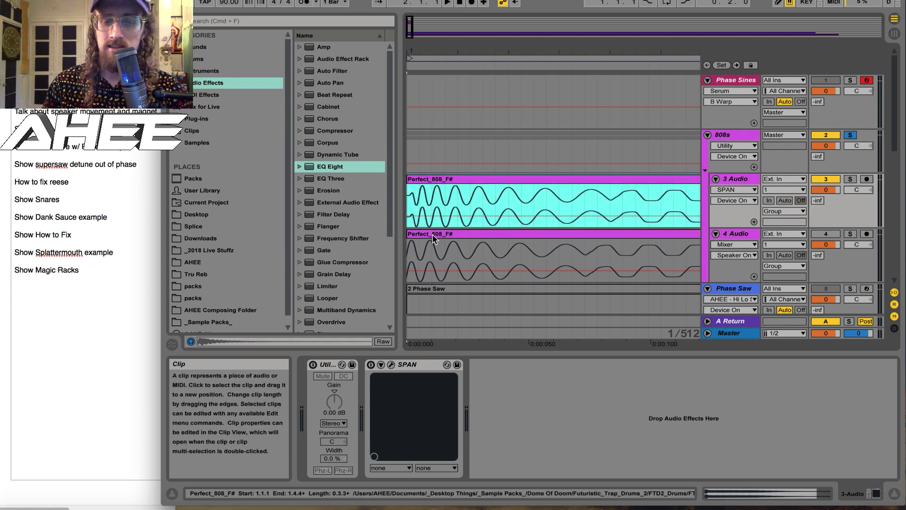
left_click_drag(446, 47, 453, 47)
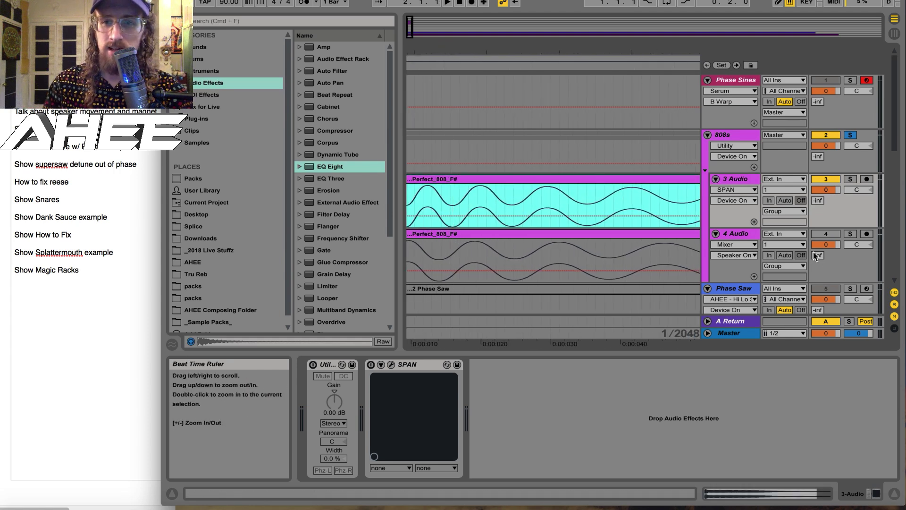
Solo the 4 Audio track, select its 808 clip and audition it alone
left_click(850, 233)
key("space")
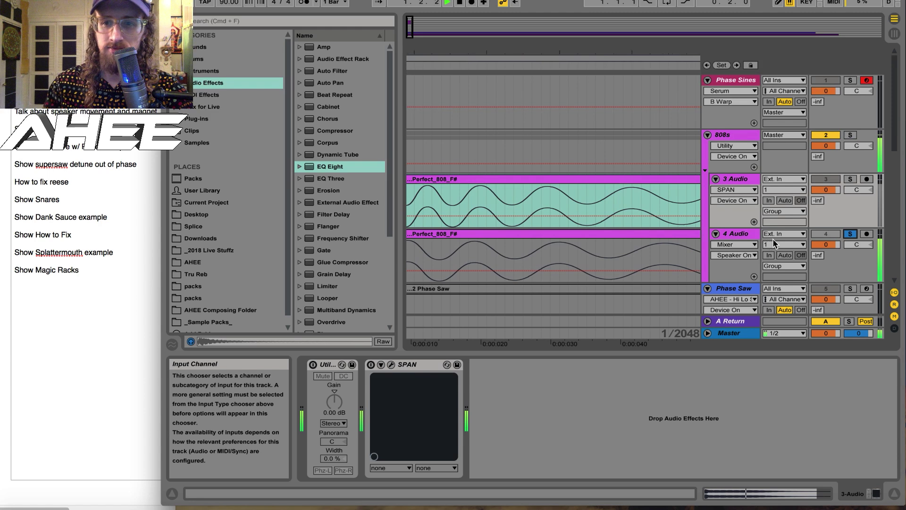
left_click(598, 232)
key("space")
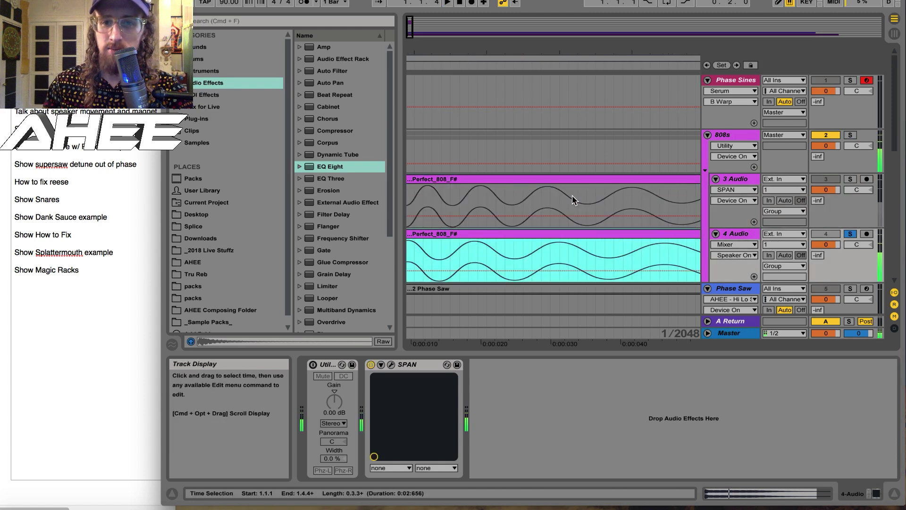
Compare the two 808 waveforms at close range, and solo 3 Audio alongside 4 Audio to hear both together
scroll(561, 196, "right", 5)
scroll(560, 196, "right", 5)
scroll(561, 196, "down", 1)
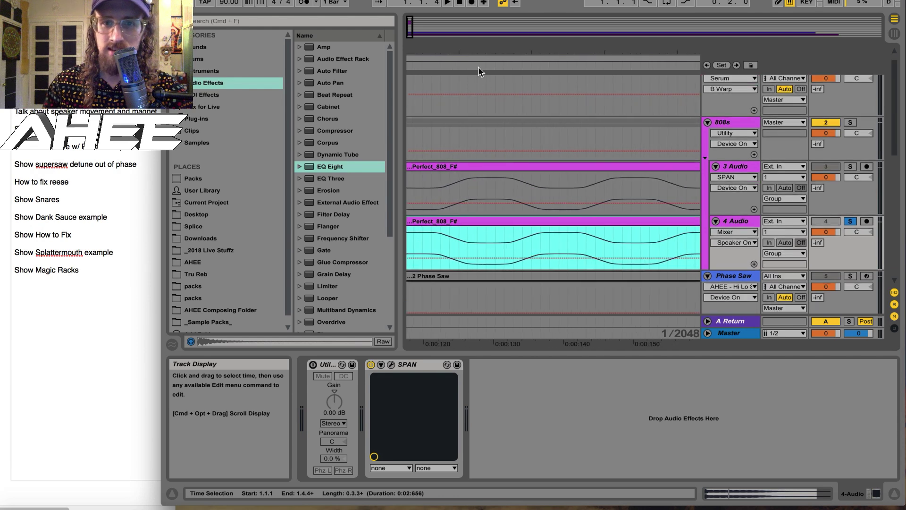
left_click_drag(469, 46, 519, 88)
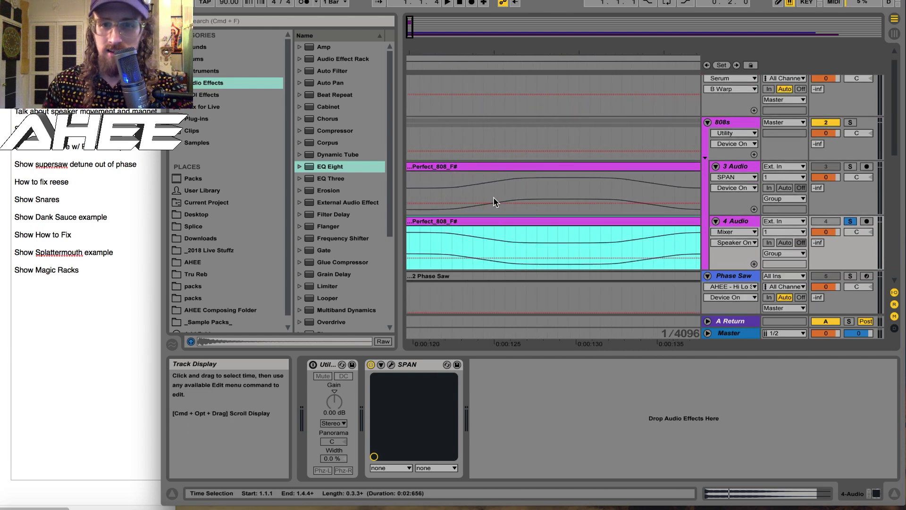
left_click(850, 167)
key("space")
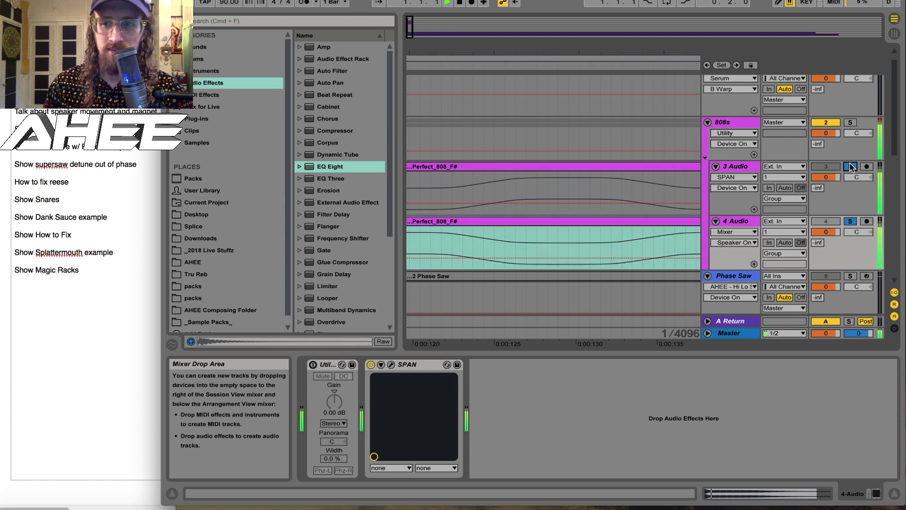
key("space")
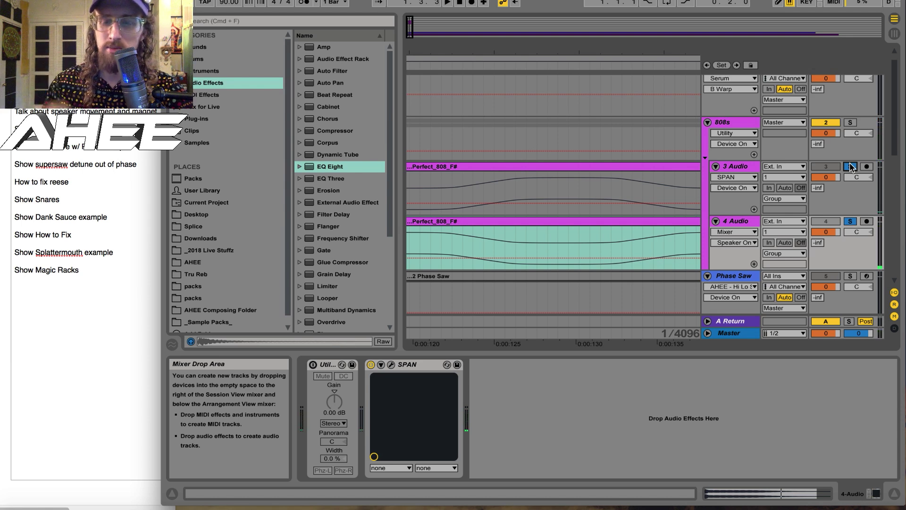
Replay both 808 tracks together, and switch the solo to 3 Audio alone to audition it for comparison
scroll(413, 194, "left", 20)
scroll(638, 203, "right", 15)
scroll(638, 203, "down", 1)
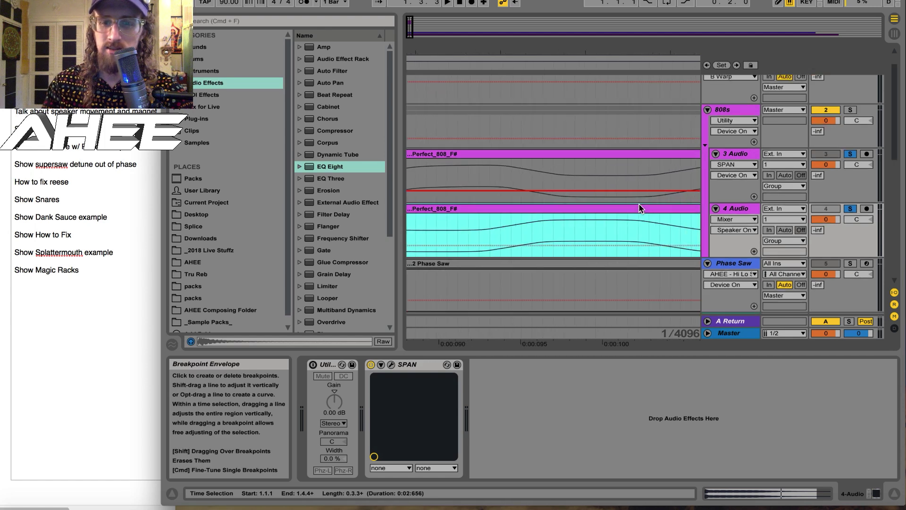
key("space")
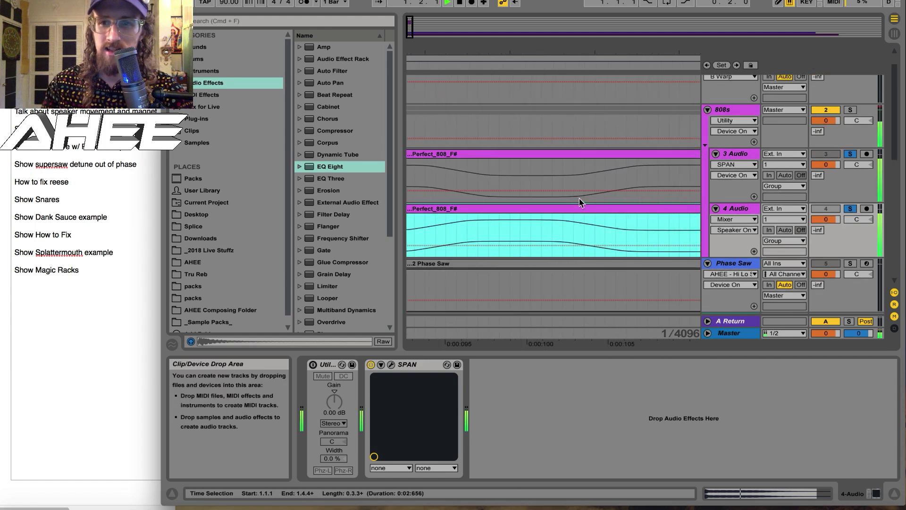
left_click(850, 208)
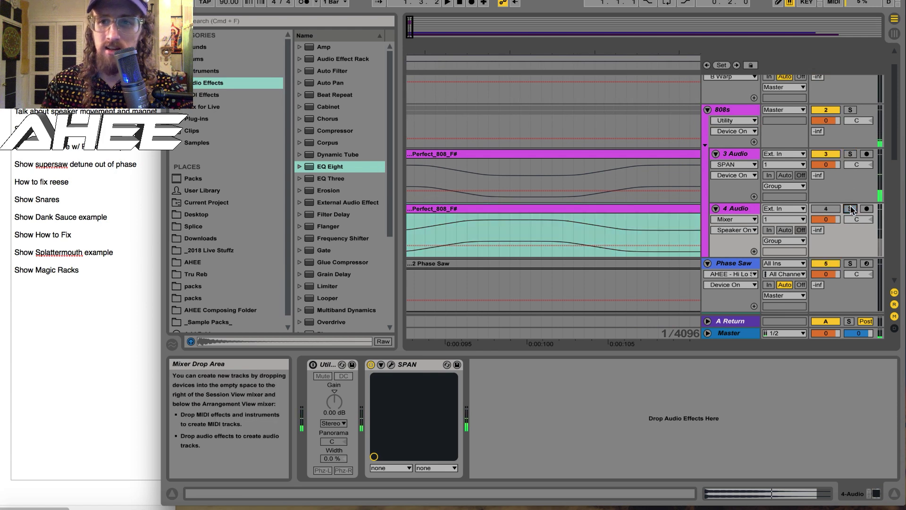
left_click(850, 154)
key("space")
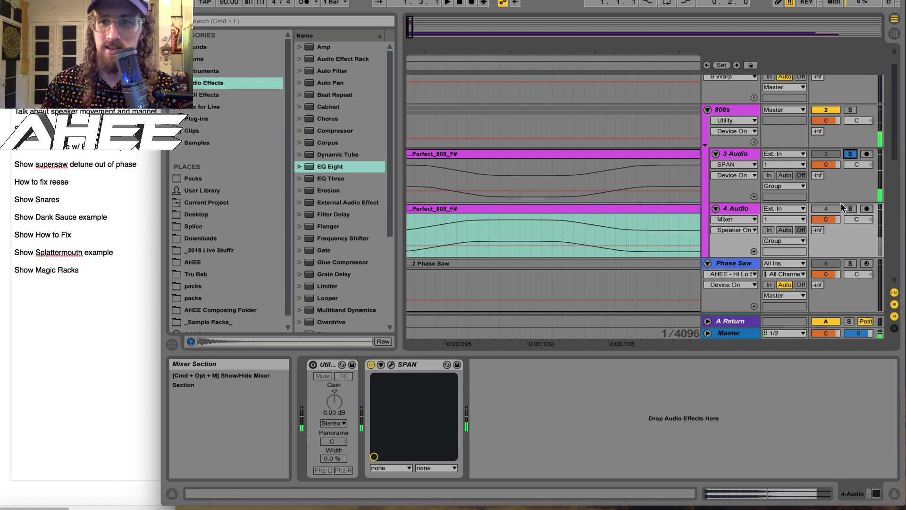
Open the SPAN analyzer on the 808s group, position its window and play the soloed 3 Audio track through it
left_click(391, 365)
left_click_drag(517, 0, 362, 122)
left_click(850, 154)
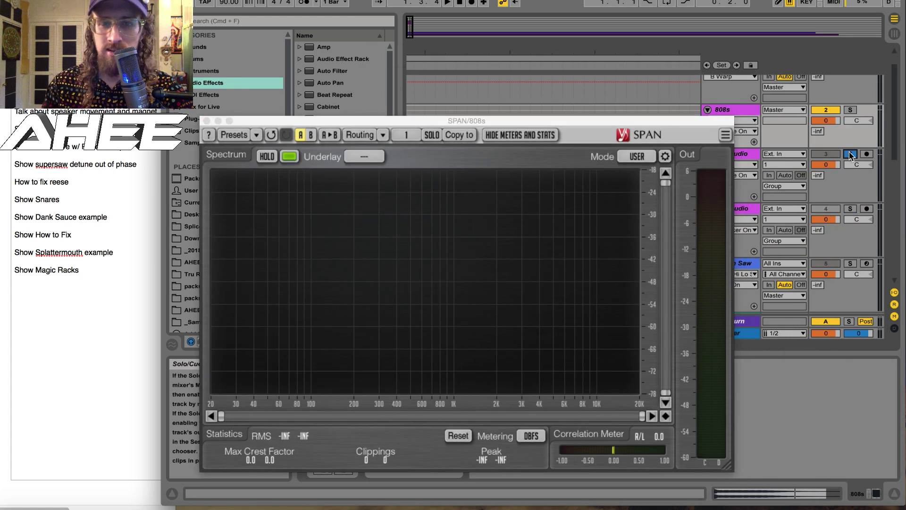
key("space")
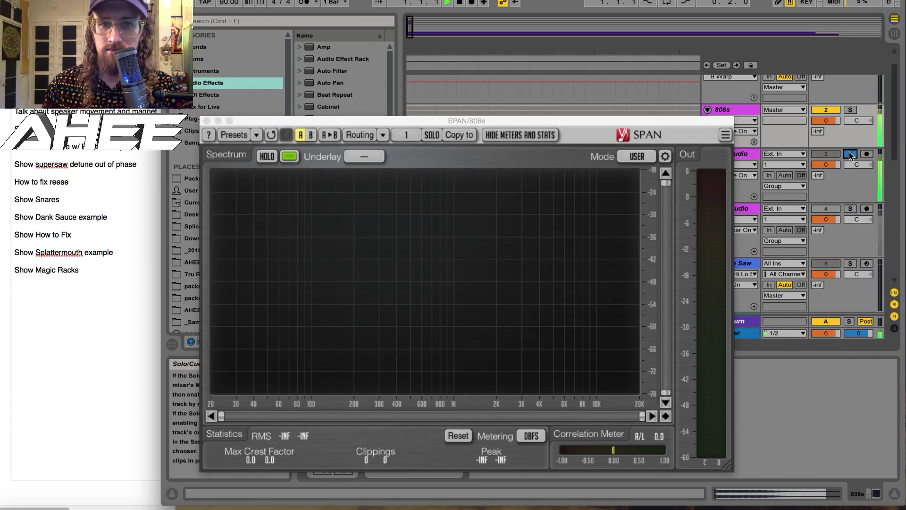
key("space")
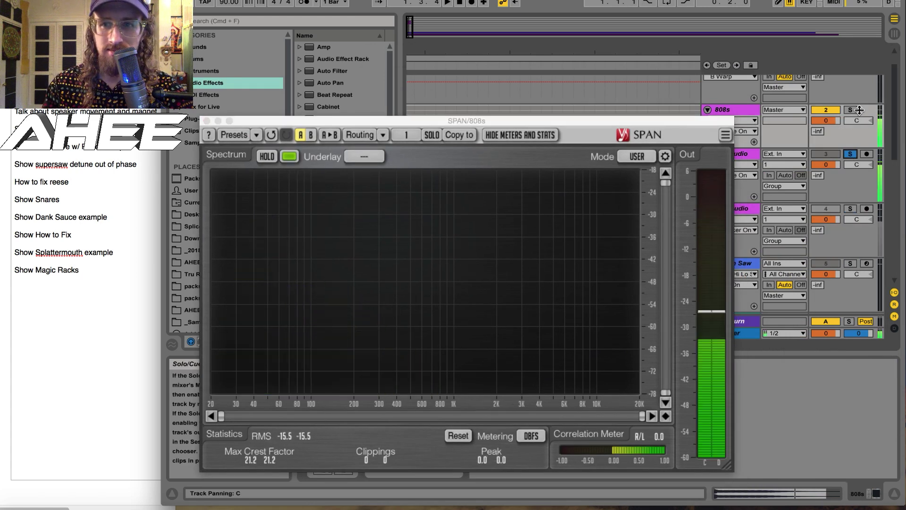
Solo the 808s group, activate the 4 Audio track and play both 808s through the SPAN analyzer
left_click(850, 110)
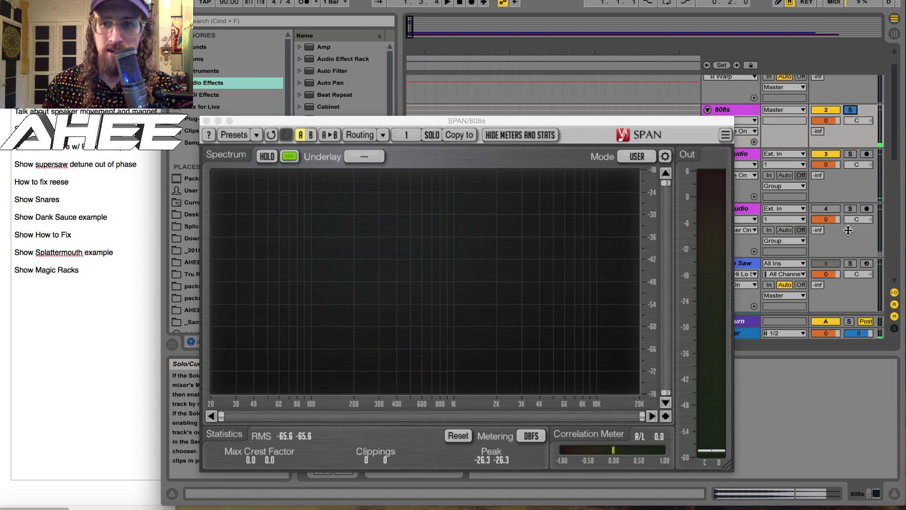
left_click(826, 209)
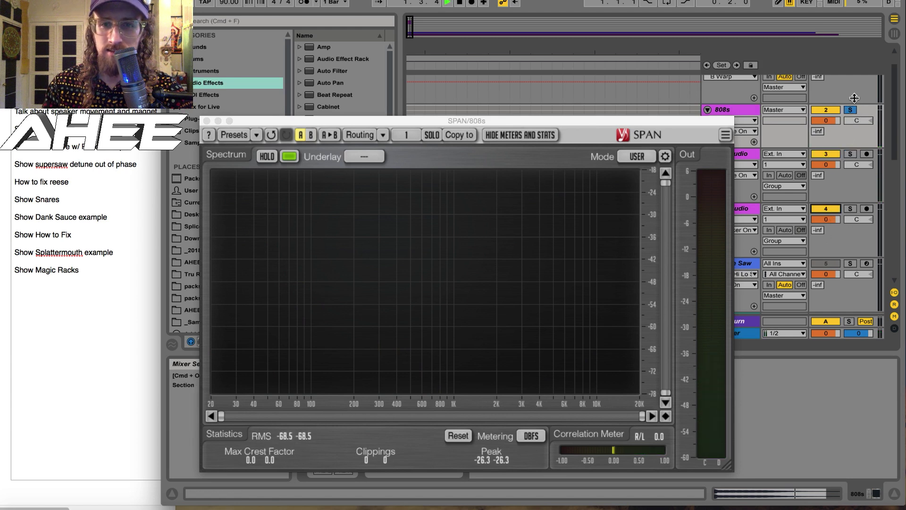
key("space")
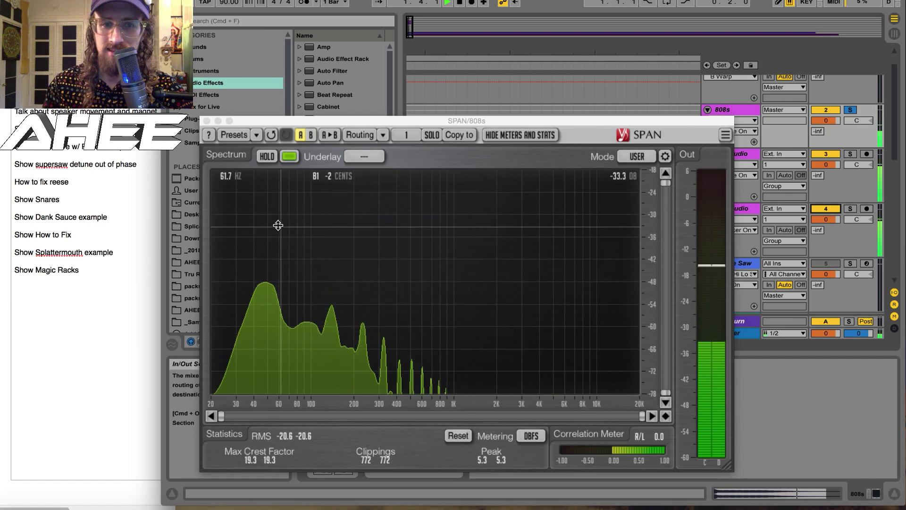
key("space")
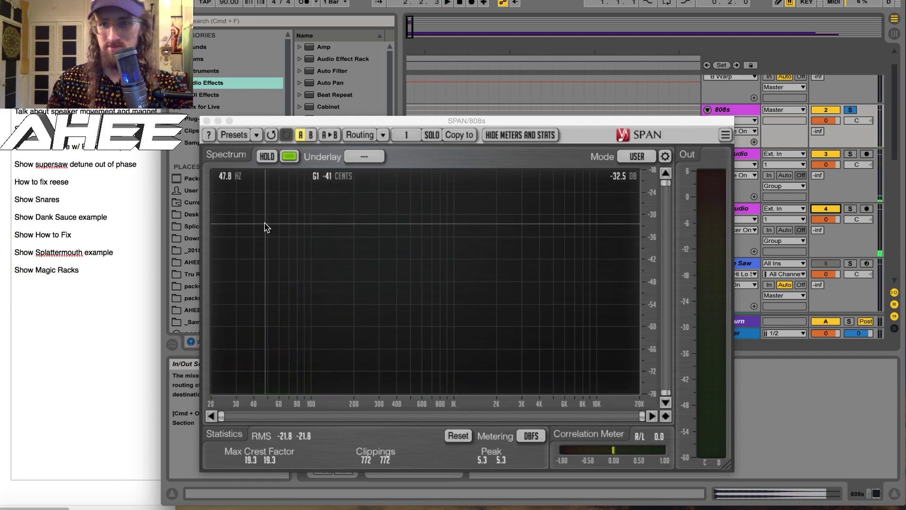
Close the SPAN windows, take the 808s group out of solo and show the start of both 808 clips in the arrangement
left_click(207, 121)
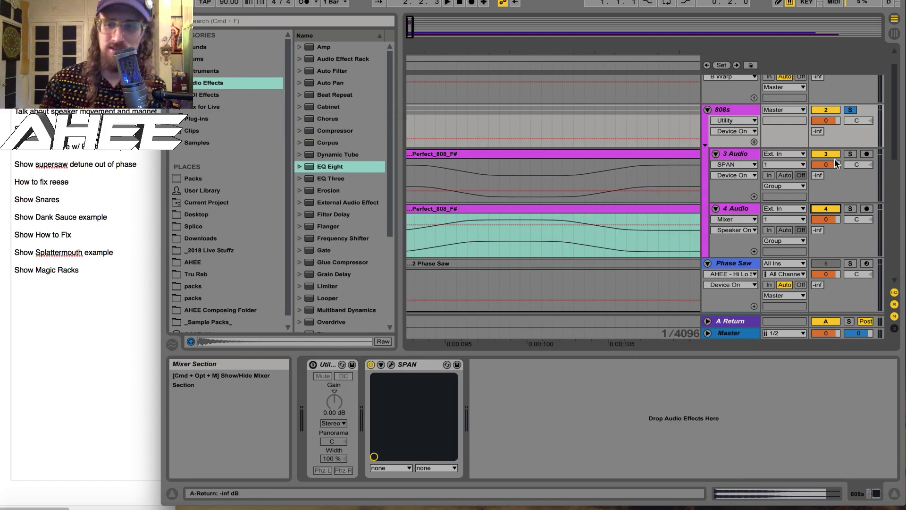
left_click(852, 111)
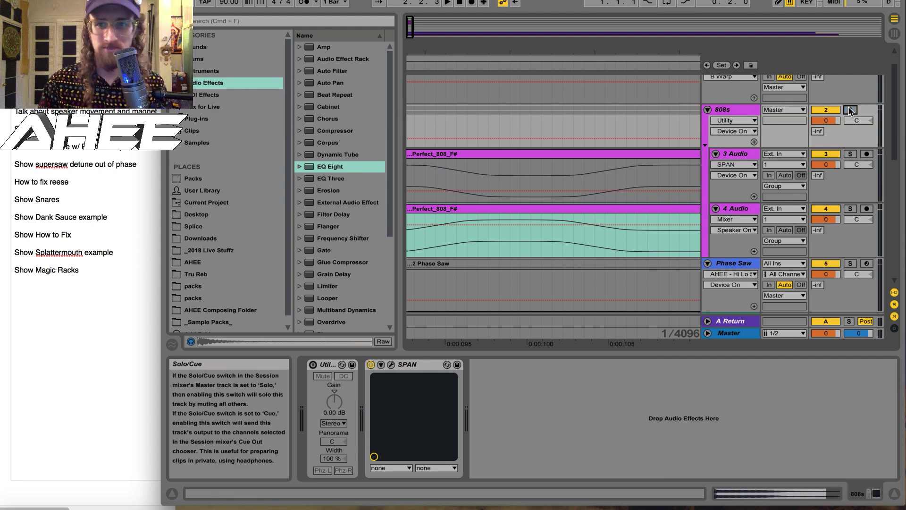
left_click_drag(463, 52, 464, 15)
left_click(421, 207)
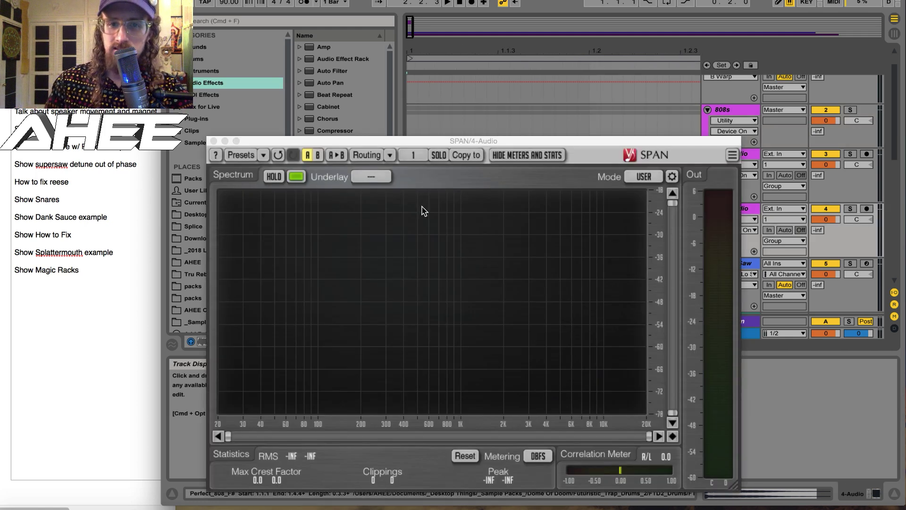
left_click(214, 142)
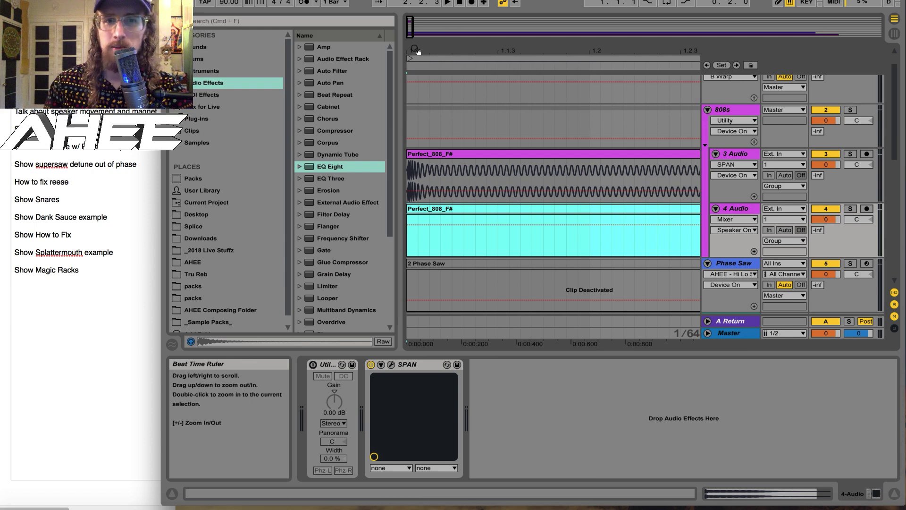
Arm the Phase Saw track, open its Serum synth and move the window so the SPAN analyzer stays visible
left_click_drag(415, 46, 416, 50)
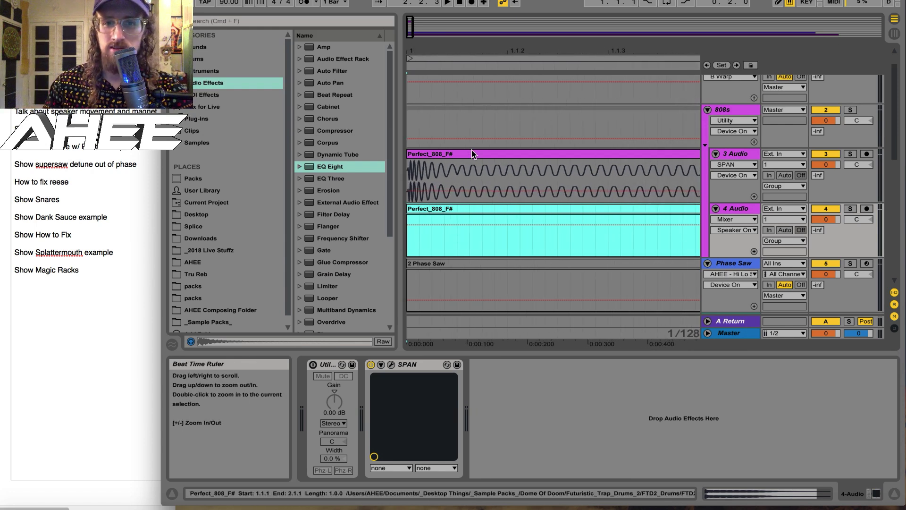
scroll(849, 189, "down", 3)
left_click(866, 164)
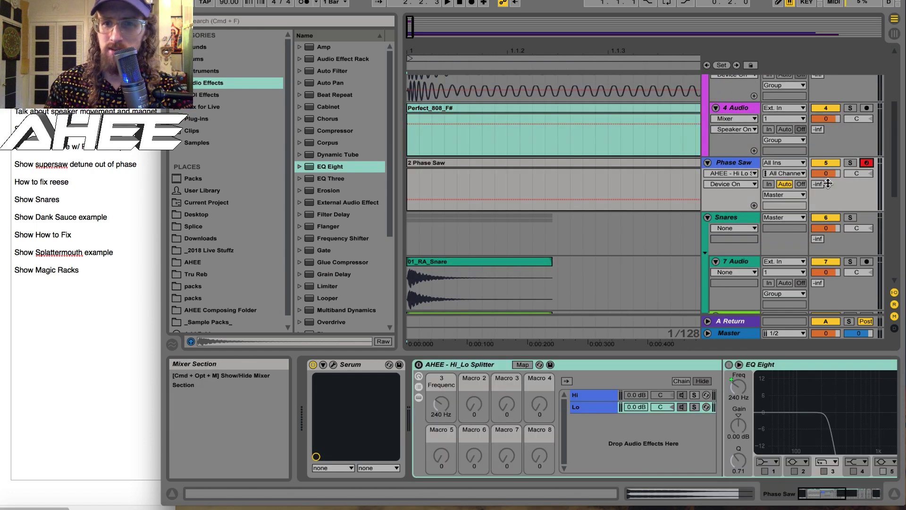
left_click(333, 366)
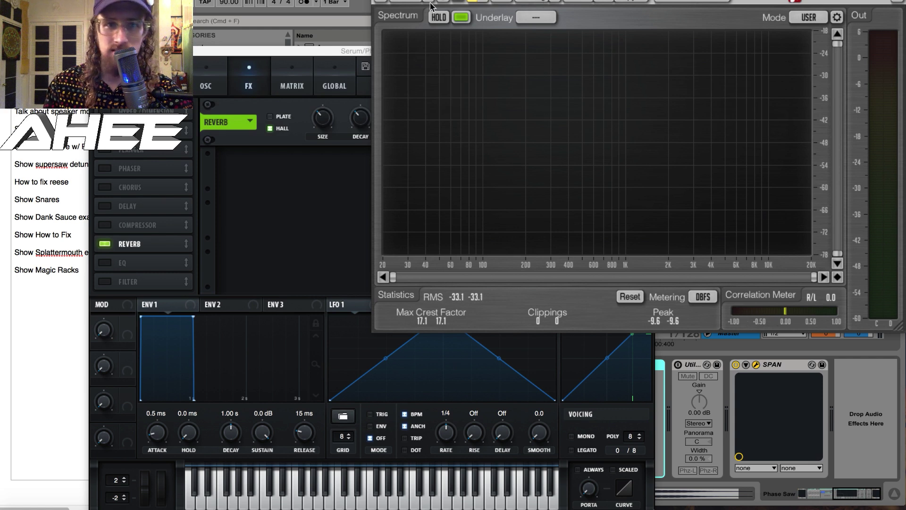
left_click_drag(311, 53, 166, 63)
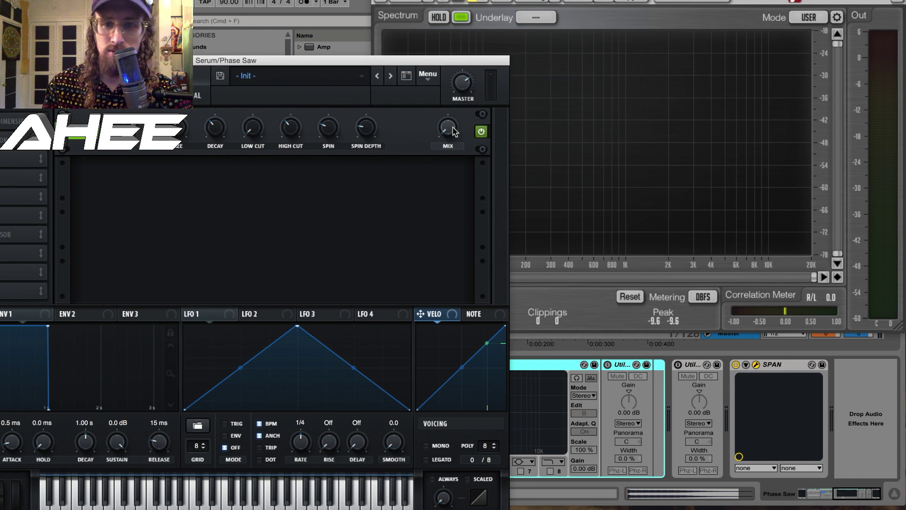
Turn Serum's reverb Mix fully up and play the saw through SPAN
key("d")
left_click_drag(449, 128, 471, 44)
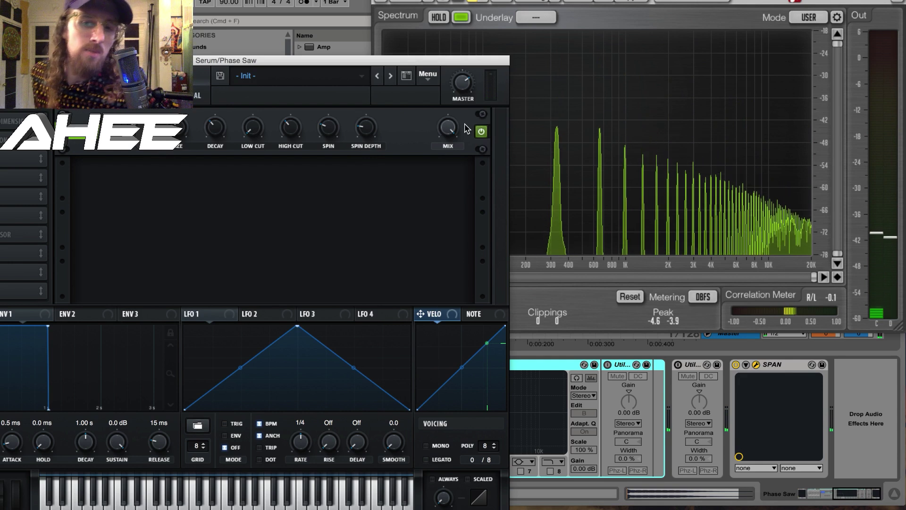
key("d")
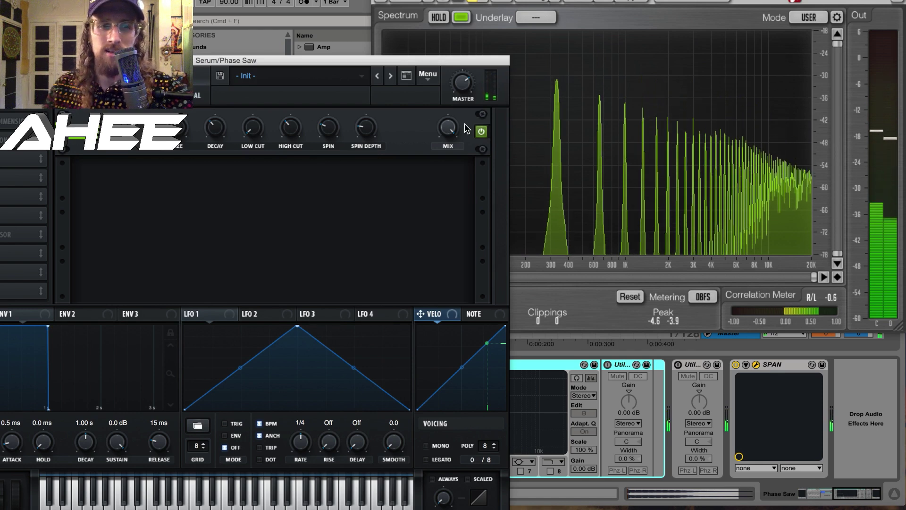
Bring up Serum's oscillator page, lower the computer keyboard by two octaves and play the single-voice saw
left_click_drag(358, 60, 524, 58)
left_click(239, 80)
left_click_drag(239, 64, 148, 11)
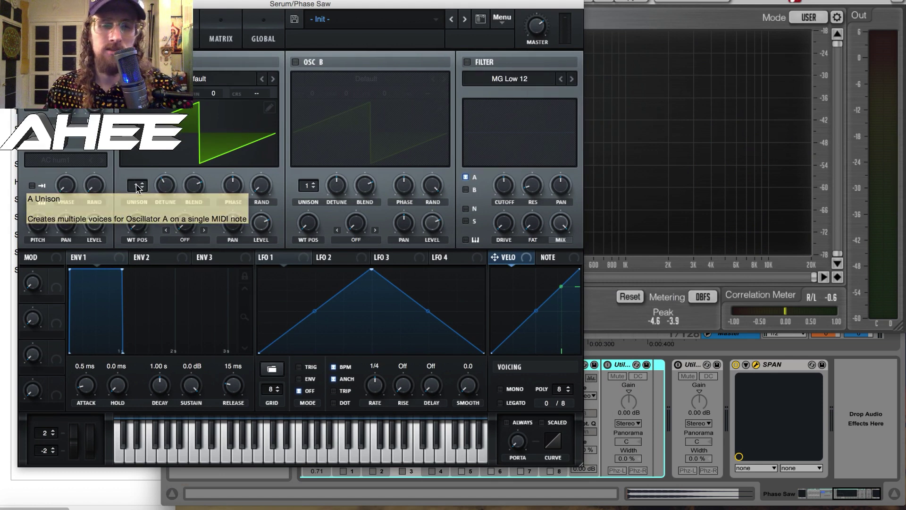
key("d")
key("z")
key("z")
key("d")
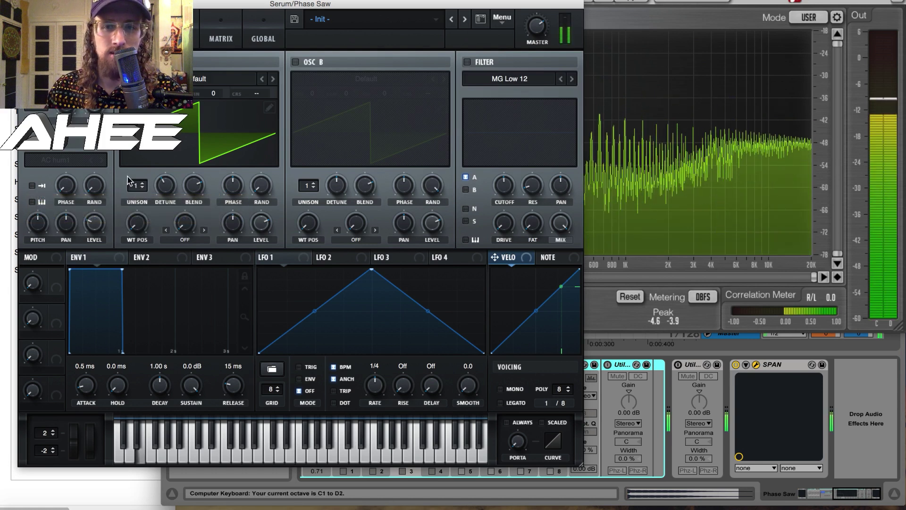
key("d")
Set oscillator A's unison to 6 voices and play low notes through SPAN
left_click_drag(138, 186, 138, 138)
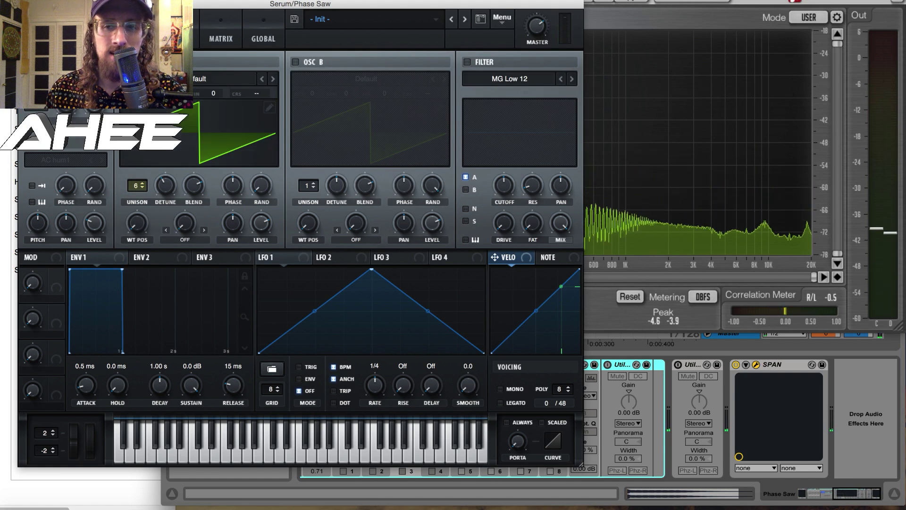
key("d")
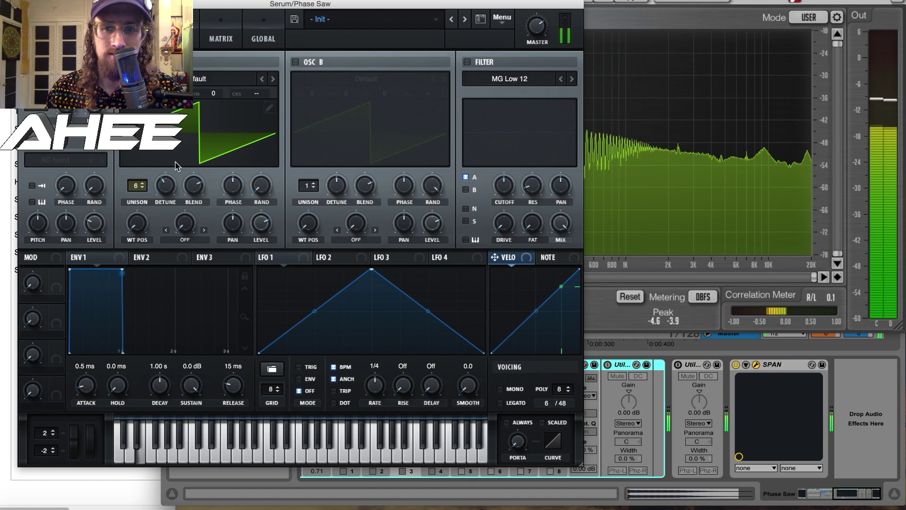
mouse_move(219, 200)
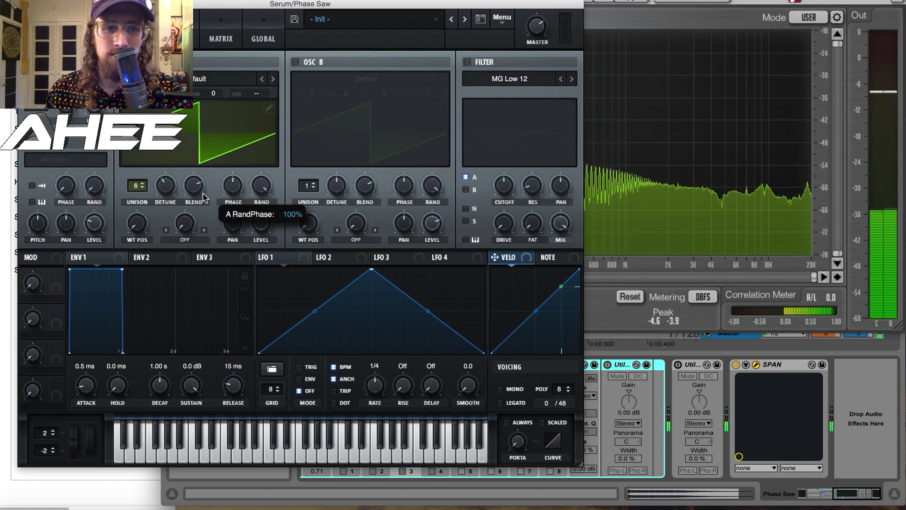
key("f")
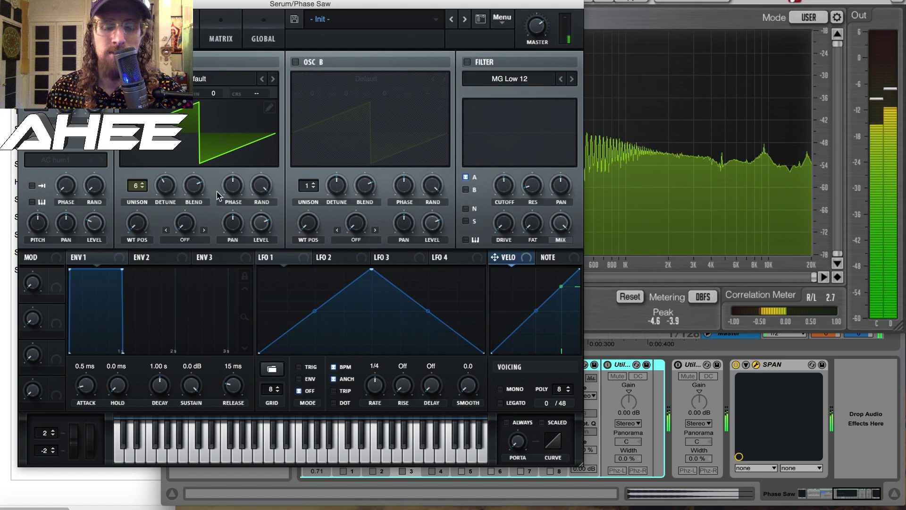
Raise oscillator A's unison to 13 voices while playing a low note
left_click_drag(136, 185, 137, 125)
key("d")
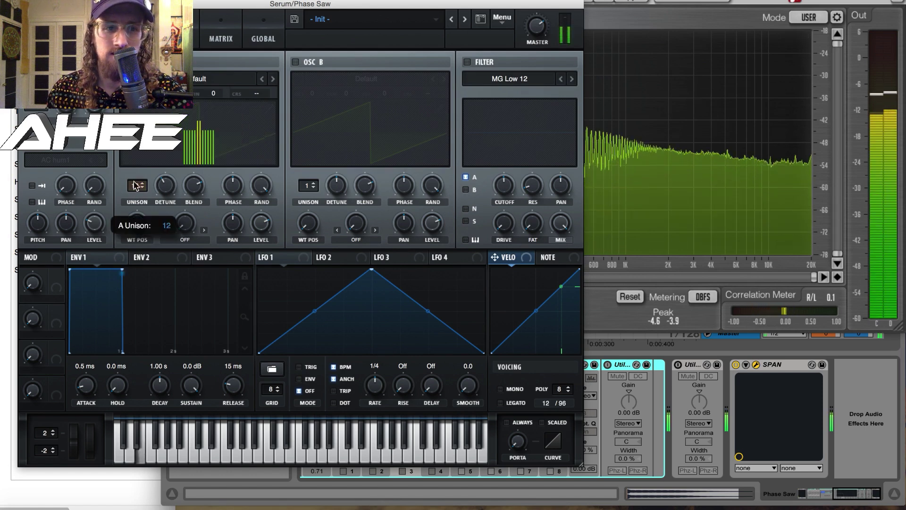
left_click_drag(137, 186, 137, 180)
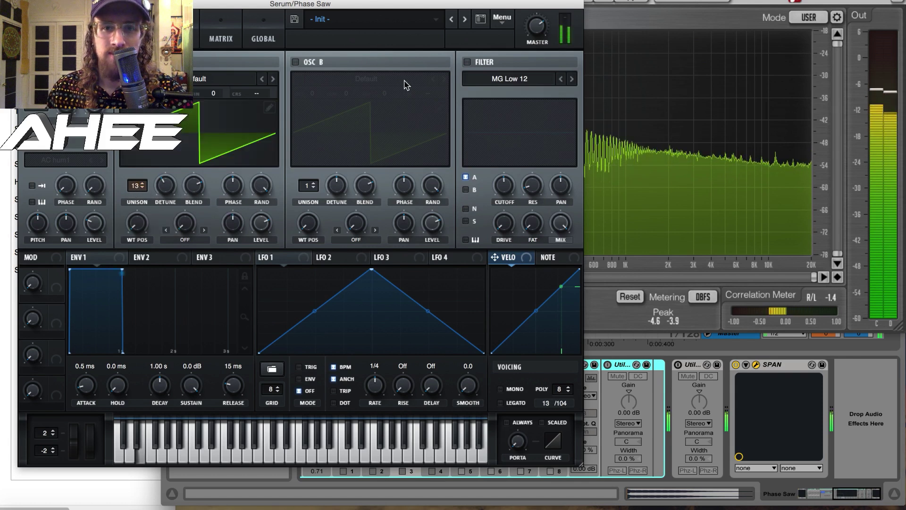
Try the 13-voice saw with Serum's MG Low 12 filter enabled and its cutoff raised, and switch the filter off again
left_click(466, 62)
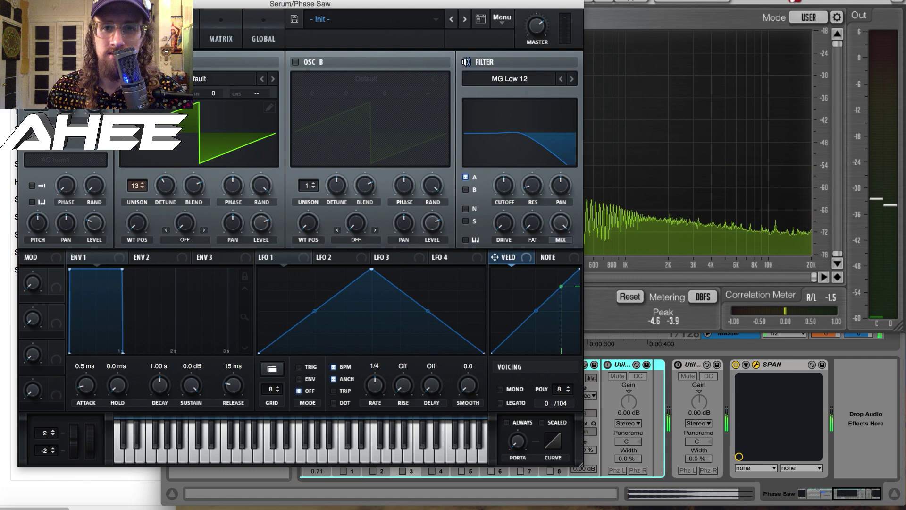
left_click_drag(508, 191, 510, 164)
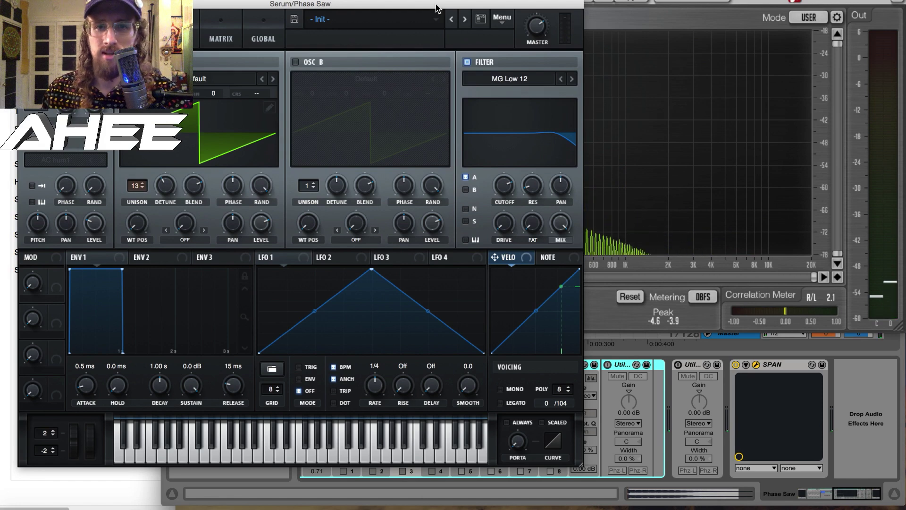
left_click(467, 63)
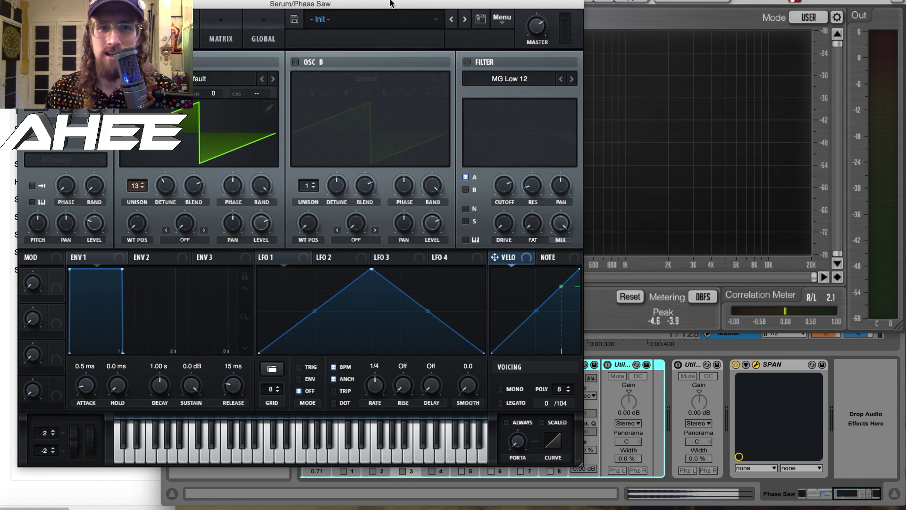
Bring the SPAN analyzer to the front and toggle the Utility with 0% width to compare the saw in mono and stereo
left_click_drag(389, 5, 381, 0)
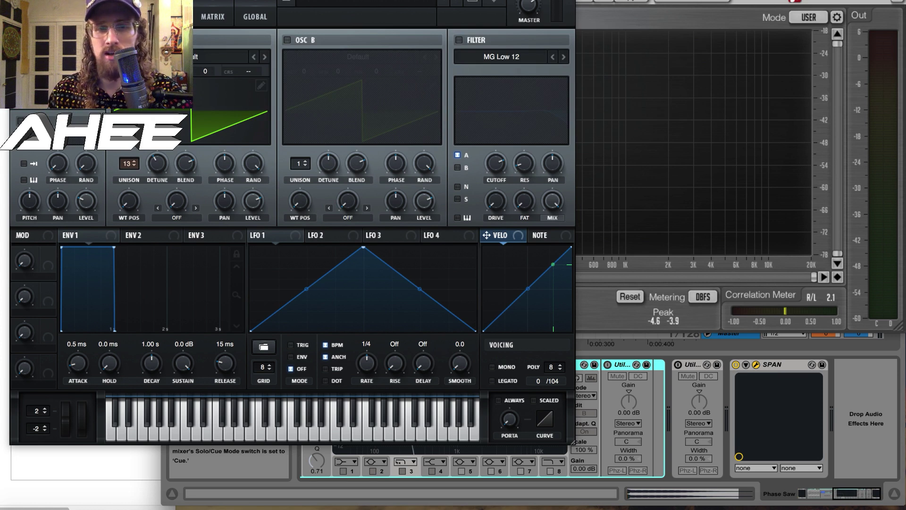
left_click(670, 156)
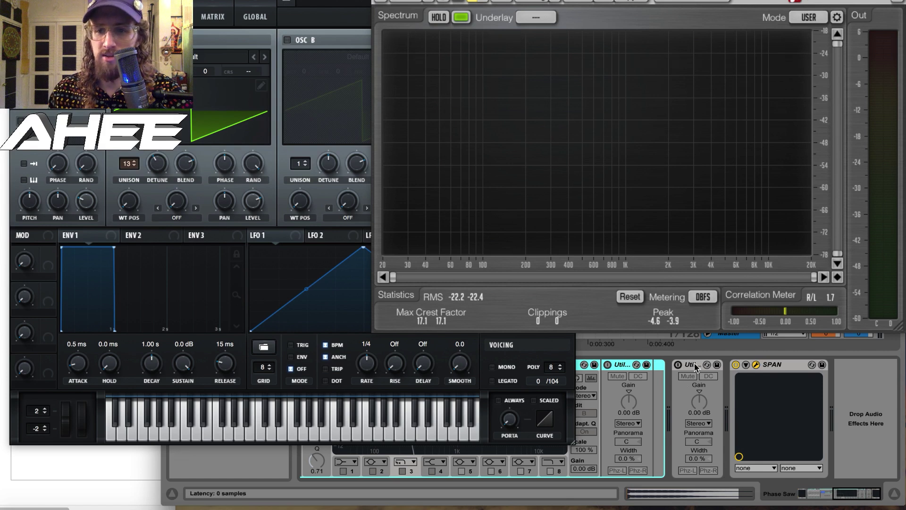
left_click(697, 456)
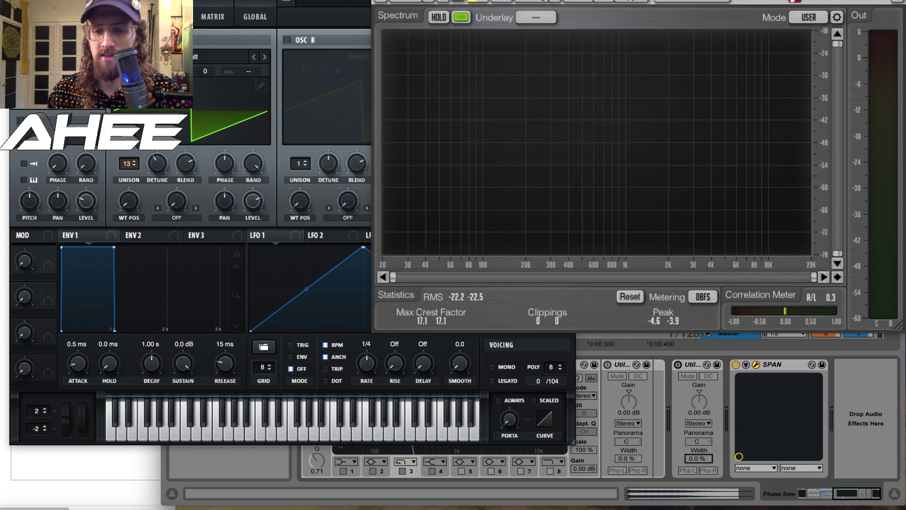
left_click(677, 364)
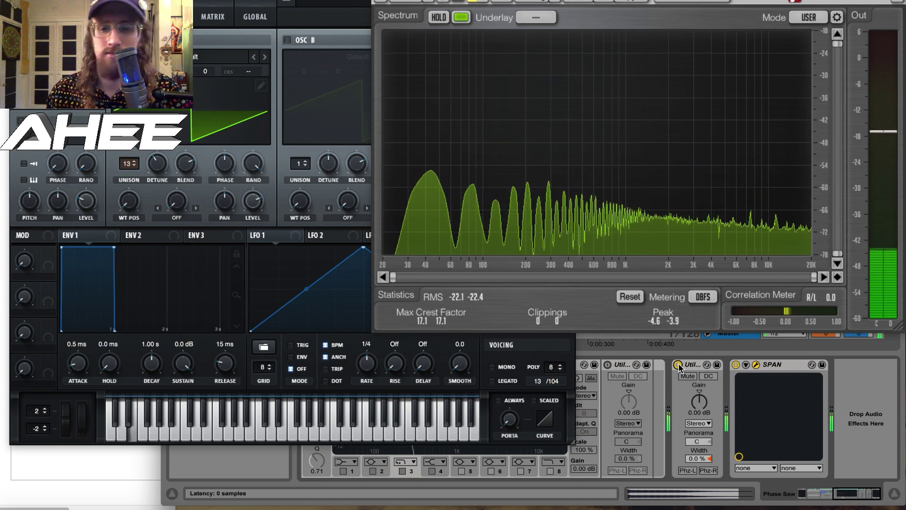
left_click(678, 365)
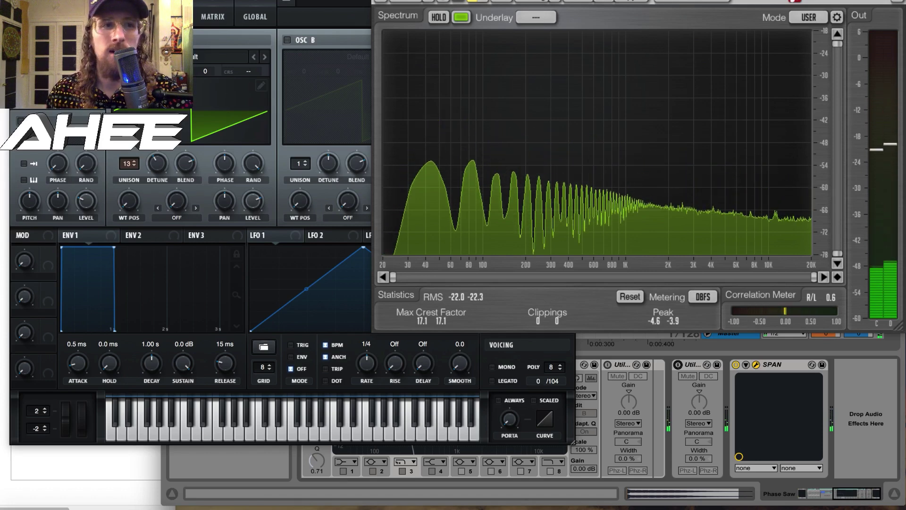
Close the Serum window and select the AHEE - Hi_Lo Splitter rack on the Phase Saw track
left_click(17, 3)
scroll(494, 425, "left", 6)
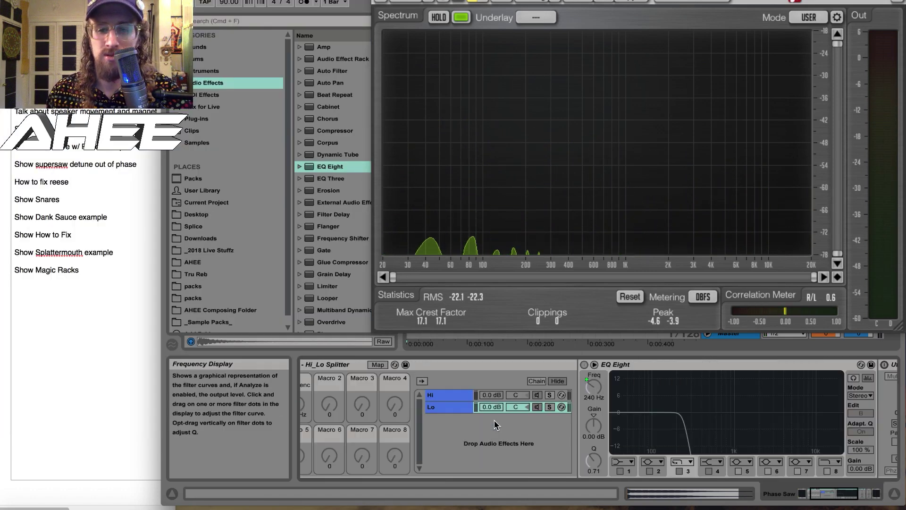
scroll(494, 421, "left", 3)
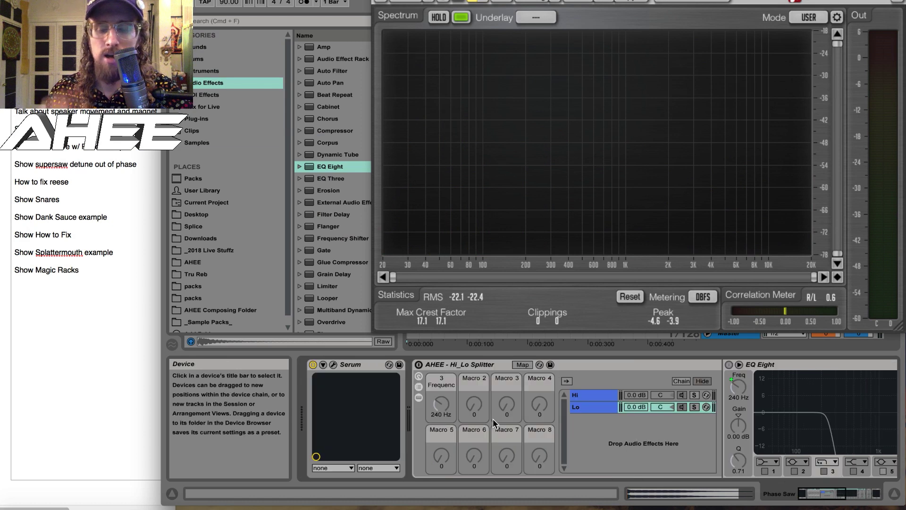
left_click(458, 368)
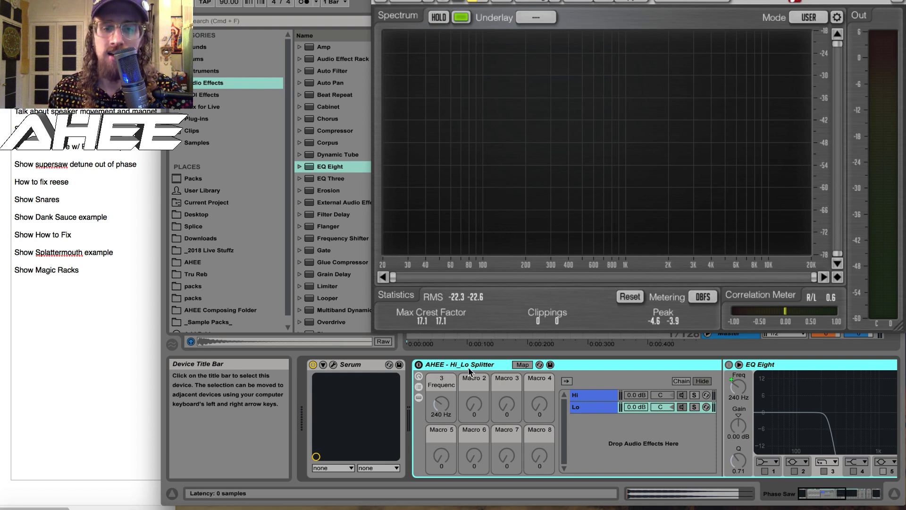
Examine the EQ Eight filter curves of the splitter rack's Hi and Lo chains
scroll(469, 366, "right", 4)
left_click(491, 396)
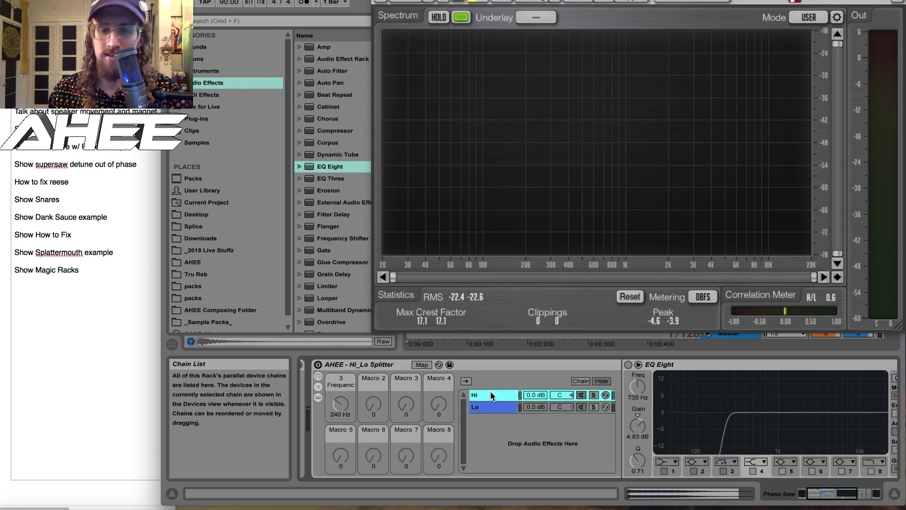
left_click(488, 405)
left_click(485, 395)
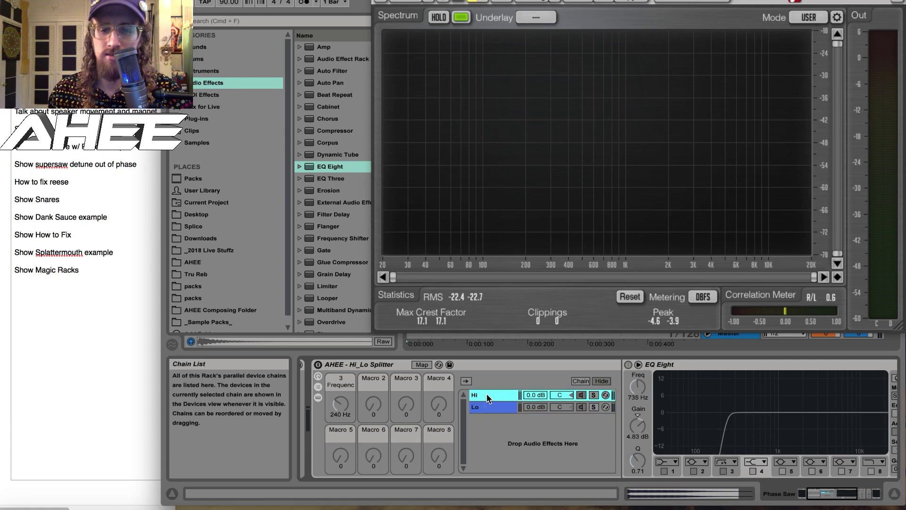
left_click(488, 406)
Activate the Lo chain's Utility at 0% width in the splitter rack and play the saw through SPAN
scroll(487, 402, "right", 5)
left_click(623, 366)
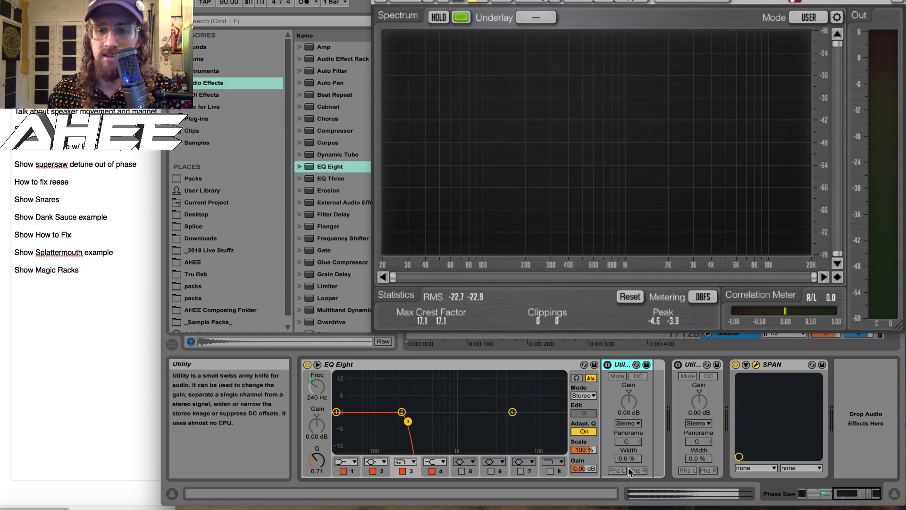
left_click(607, 364)
scroll(622, 406, "left", 5)
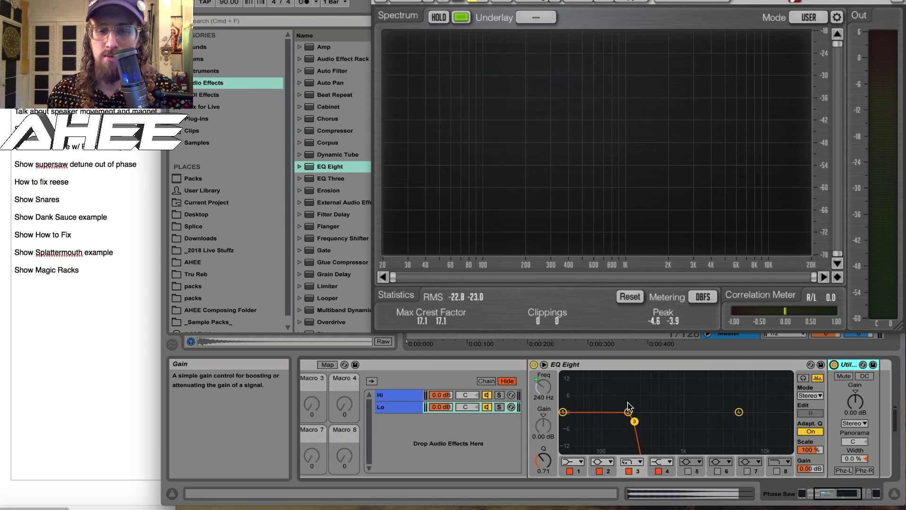
scroll(628, 407, "left", 1)
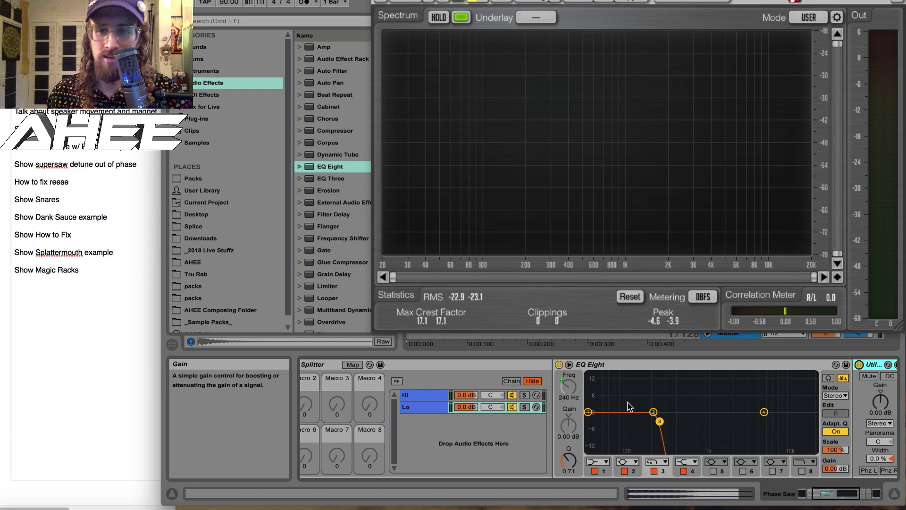
key("space")
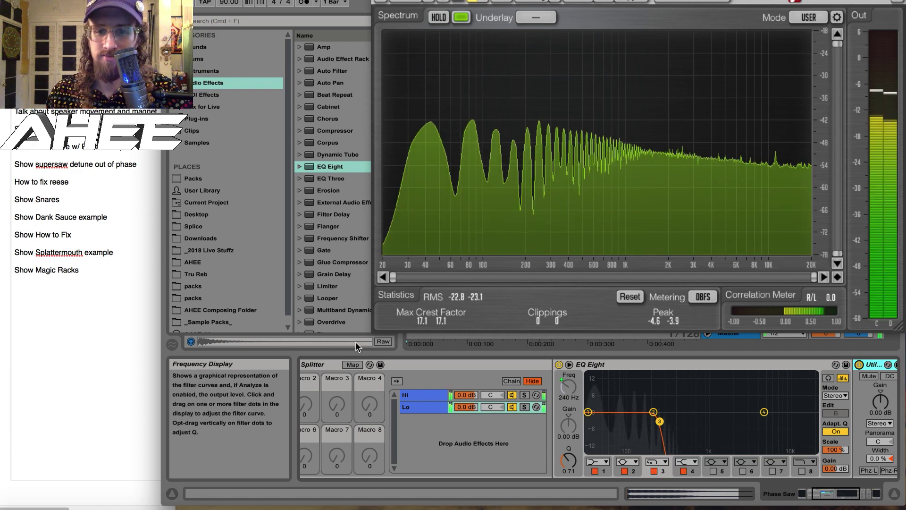
Switch the AHEE - Hi_Lo Splitter rack back on, then stop the saw and hide the plug-in windows
scroll(383, 372, "left", 3)
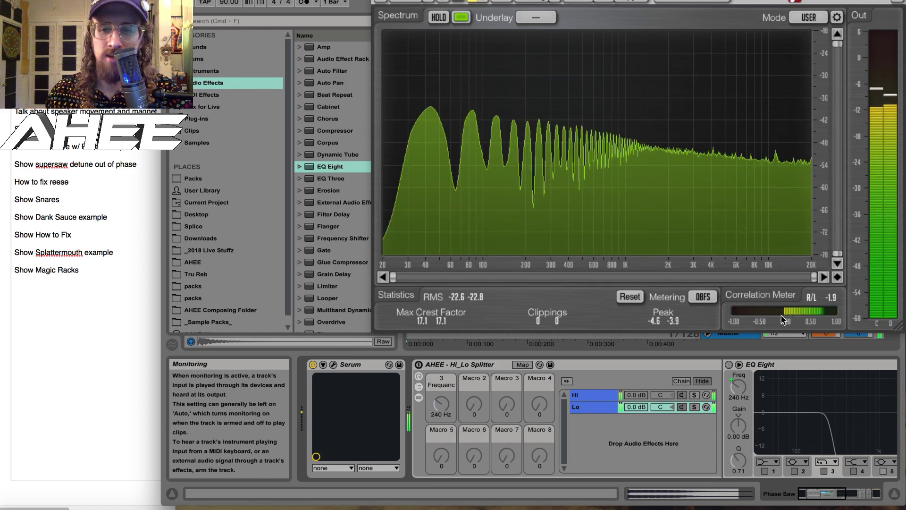
left_click(418, 365)
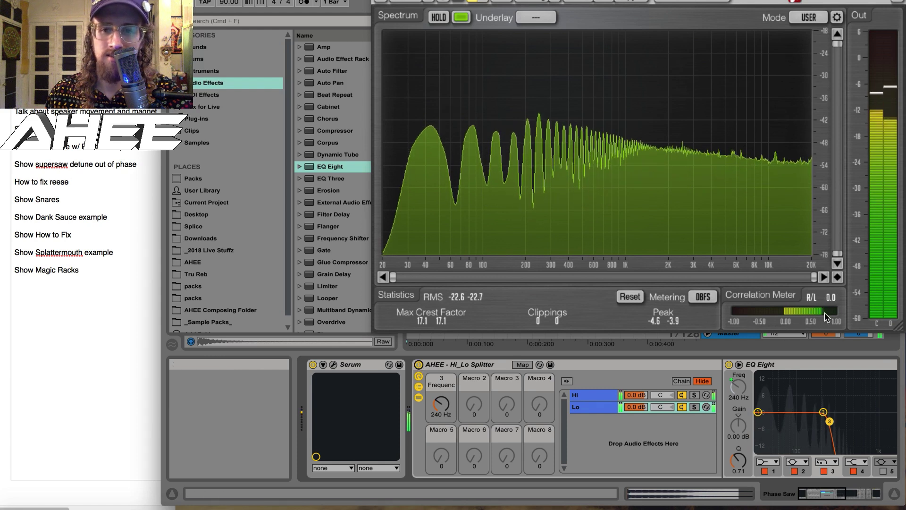
key("space")
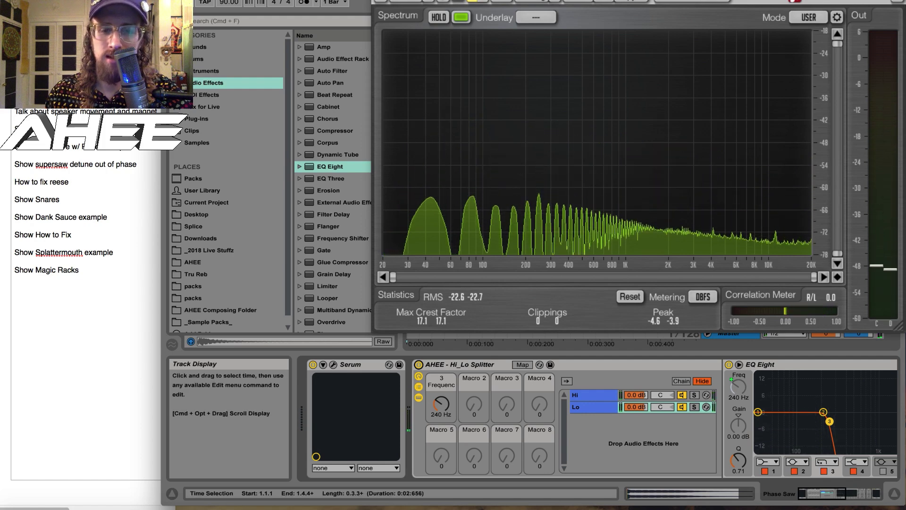
key("super+alt+p")
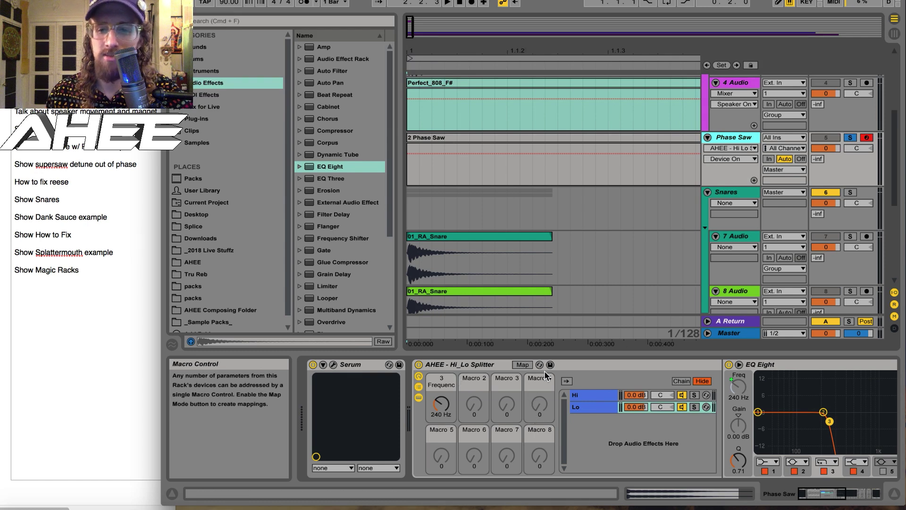
Select the AHEE - Hi_Lo Splitter rack and look over its device chain
scroll(507, 293, "down", 2)
left_click(454, 365)
scroll(454, 368, "right", 3)
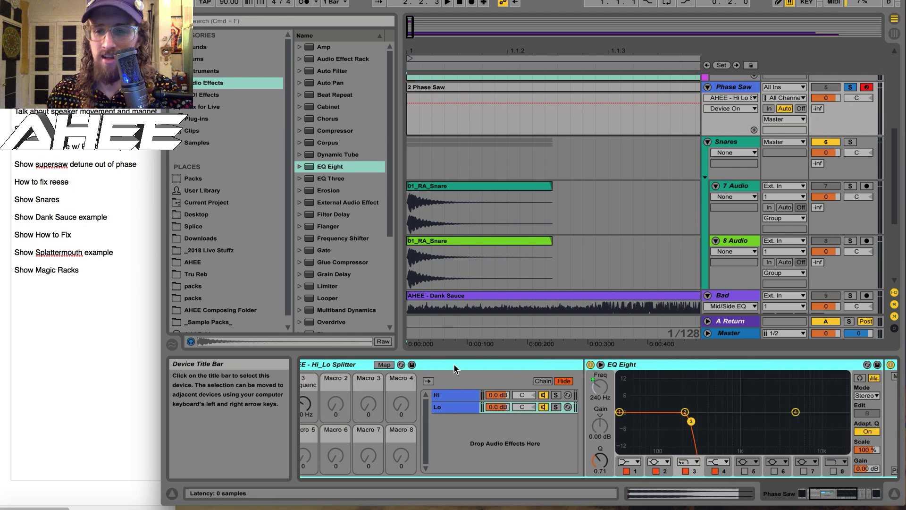
scroll(454, 368, "left", 3)
Solo the Snares group and play its two 01_RA_Snare clips separately and together
left_click(850, 142)
left_click(416, 187)
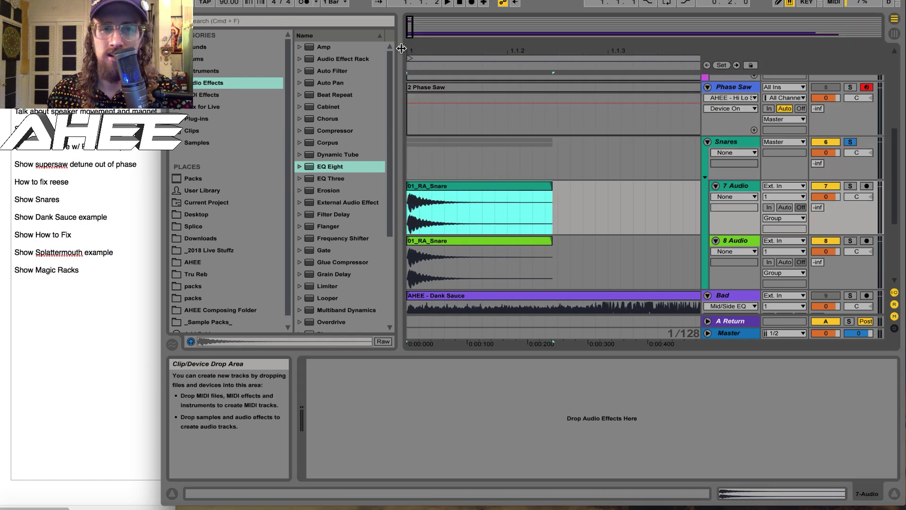
left_click_drag(412, 47, 414, 52)
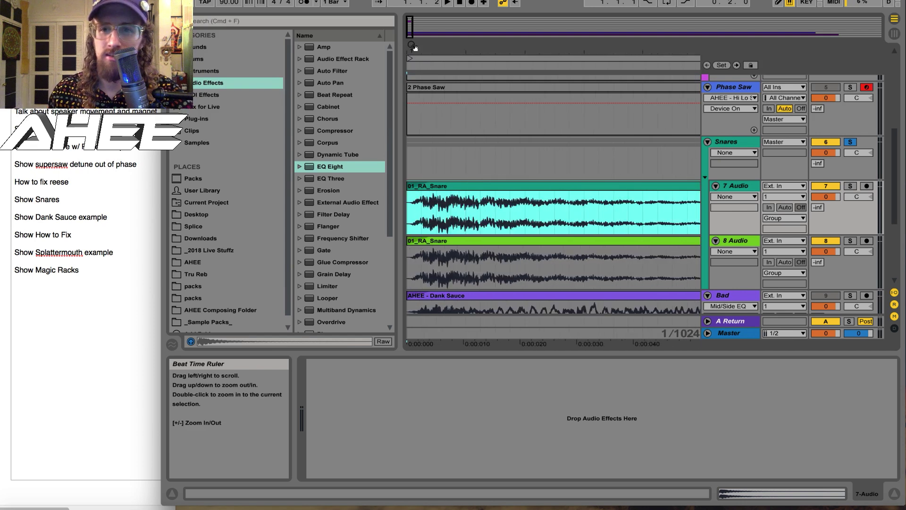
left_click(849, 186)
left_click(850, 241)
left_click(850, 241)
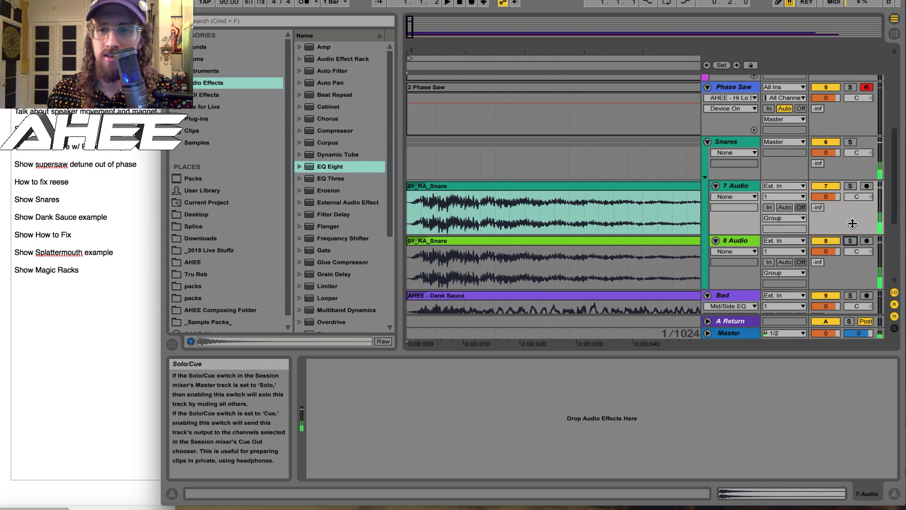
left_click(850, 144)
key("space")
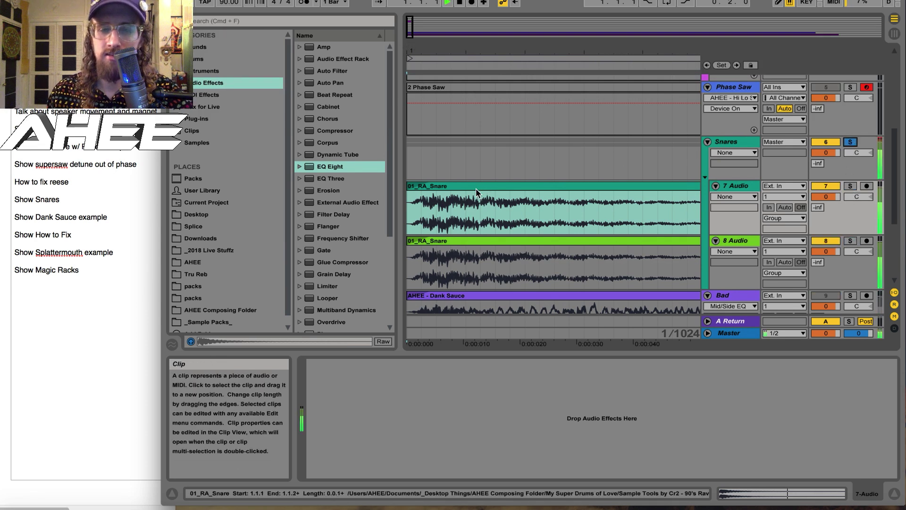
Shift the 01_RA_Snare clip on track 7 Audio slightly later than its copy and play both snares
left_click_drag(416, 49, 416, 95)
left_click_drag(417, 48, 416, 71)
left_click(430, 186)
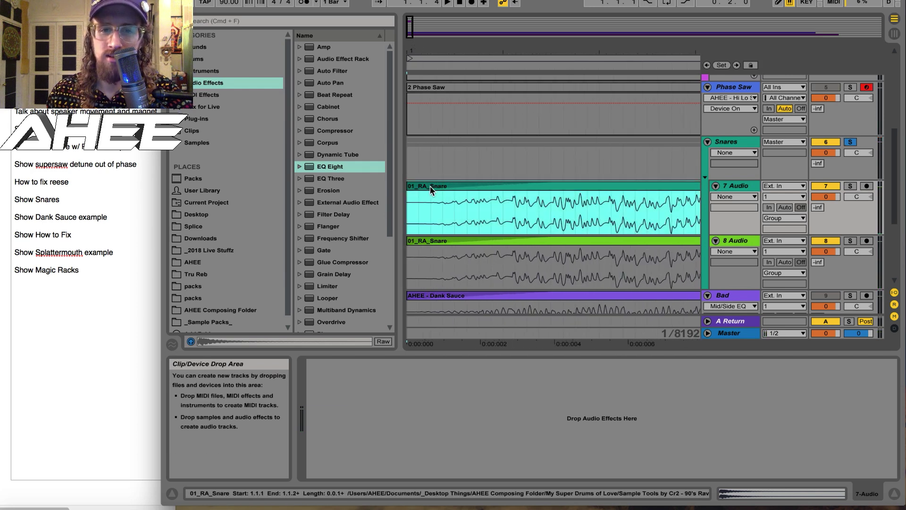
left_click_drag(432, 186, 440, 186)
key("space")
key("space")
key("space")
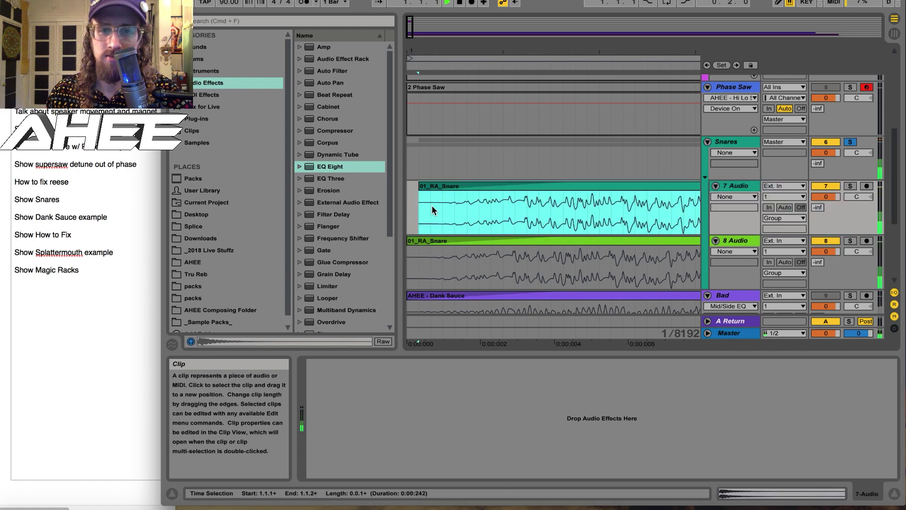
Move the 7 Audio snare clip back to the arrangement start, aligned with its copy, and play both
mouse_move(432, 187)
left_mouse_down()
mouse_move(556, 189)
mouse_move(417, 188)
left_mouse_up()
key("space")
mouse_move(442, 45)
left_mouse_down()
mouse_move(442, 24)
mouse_move(443, 44)
left_mouse_up()
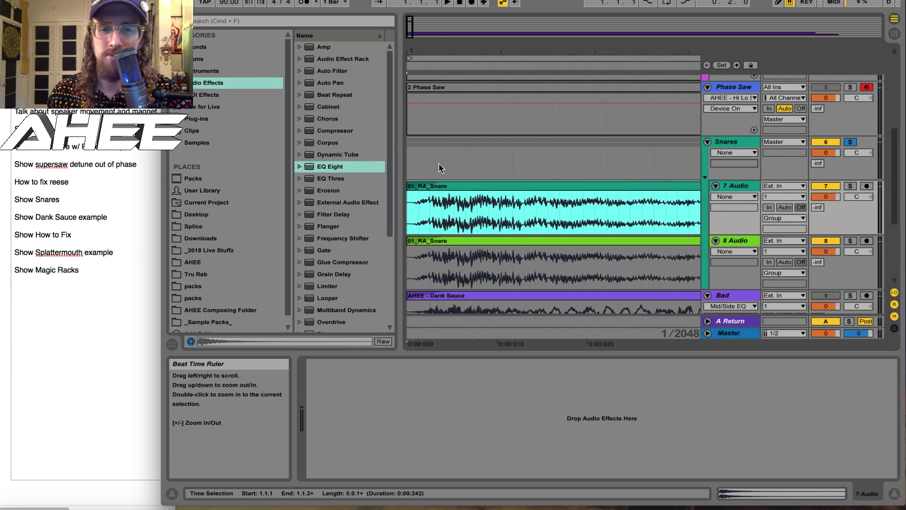
mouse_move(424, 187)
left_mouse_down()
mouse_move(459, 188)
mouse_move(422, 188)
left_mouse_up()
key("space")
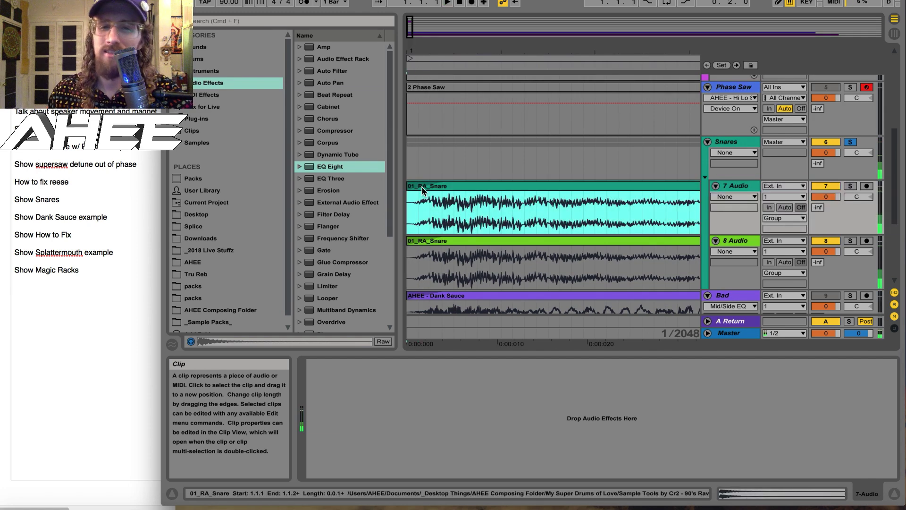
Deactivate the 01_RA_Snare clip on track 8 Audio and play the remaining snare alone
left_click(435, 243)
key("0")
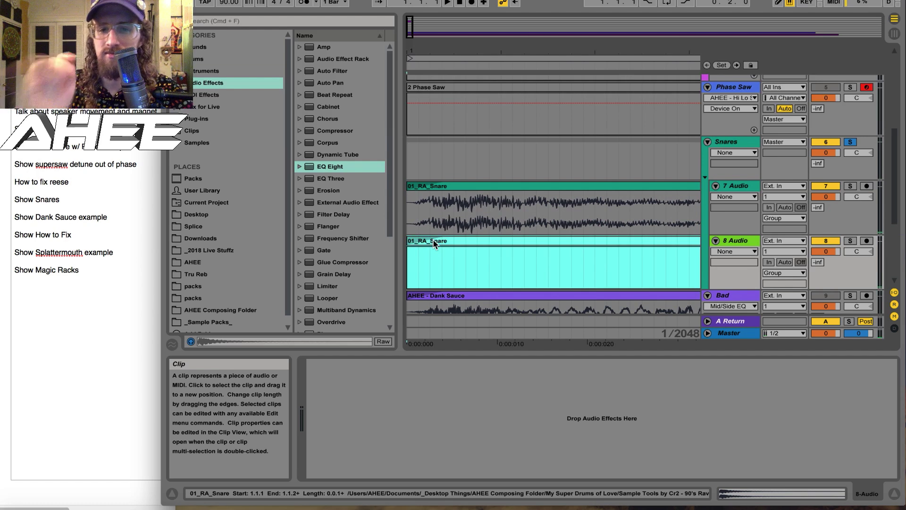
key("space")
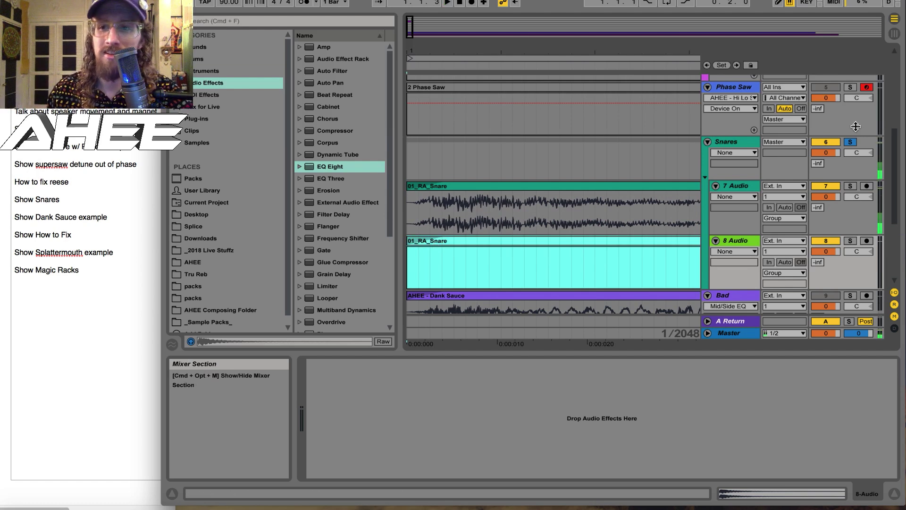
Select the AHEE - Dank Sauce clip on the Bad track, solo the track and play it
scroll(661, 198, "down", 4)
left_click(735, 182)
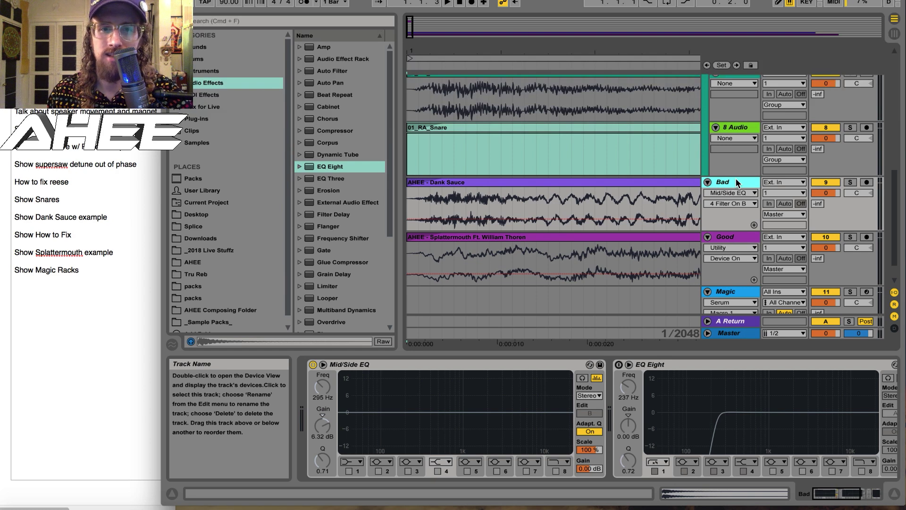
left_click(661, 182)
left_click_drag(453, 50, 453, 19)
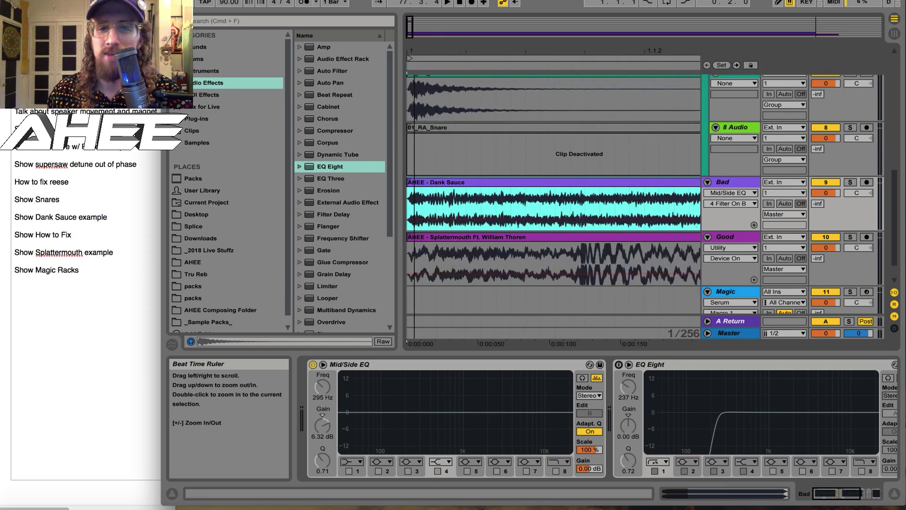
left_click_drag(415, 48, 415, 38)
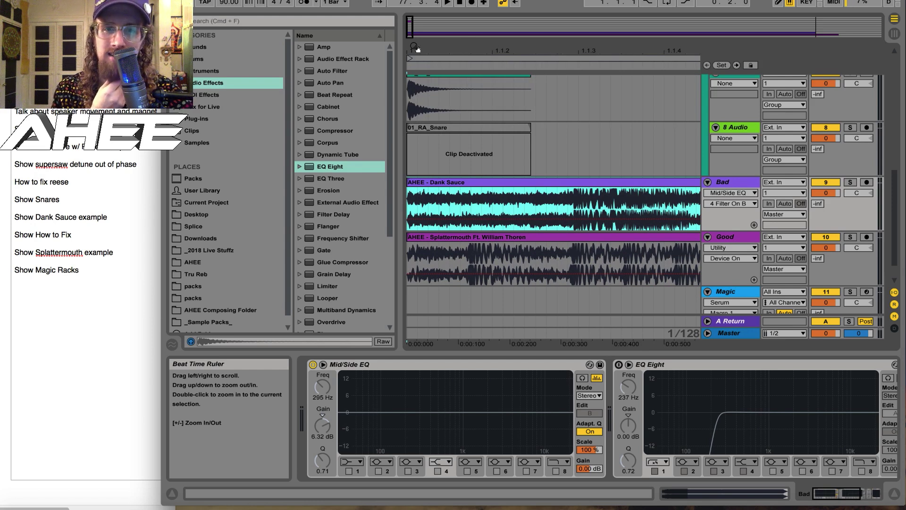
left_click_drag(415, 49, 415, 35)
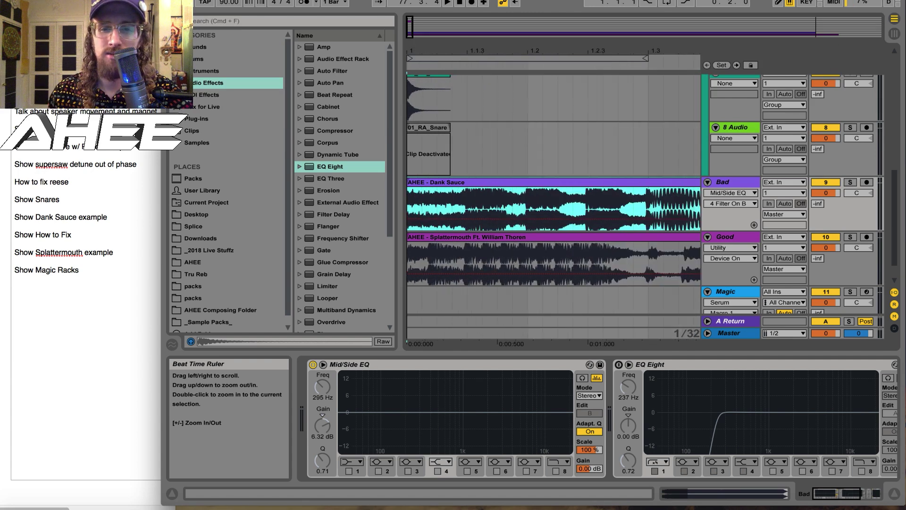
left_click(850, 182)
key("space")
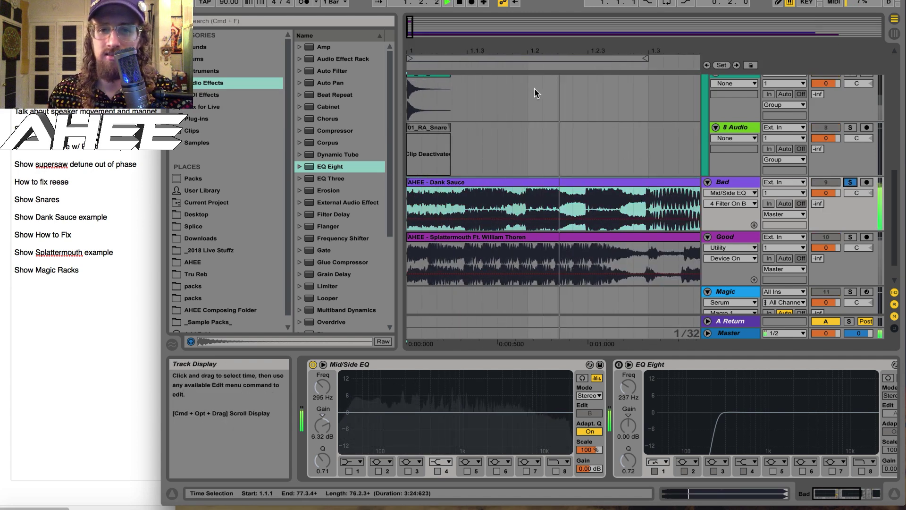
left_click_drag(505, 50, 505, 31)
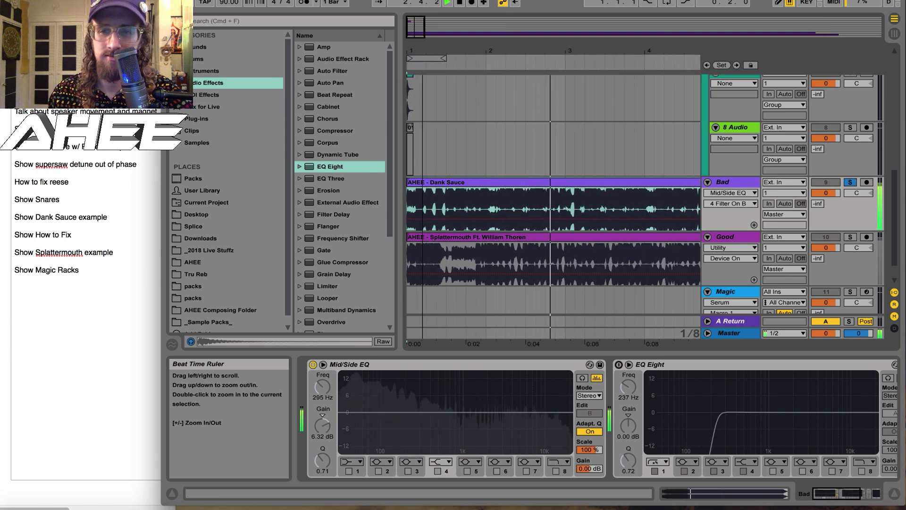
left_click_drag(420, 50, 419, 38)
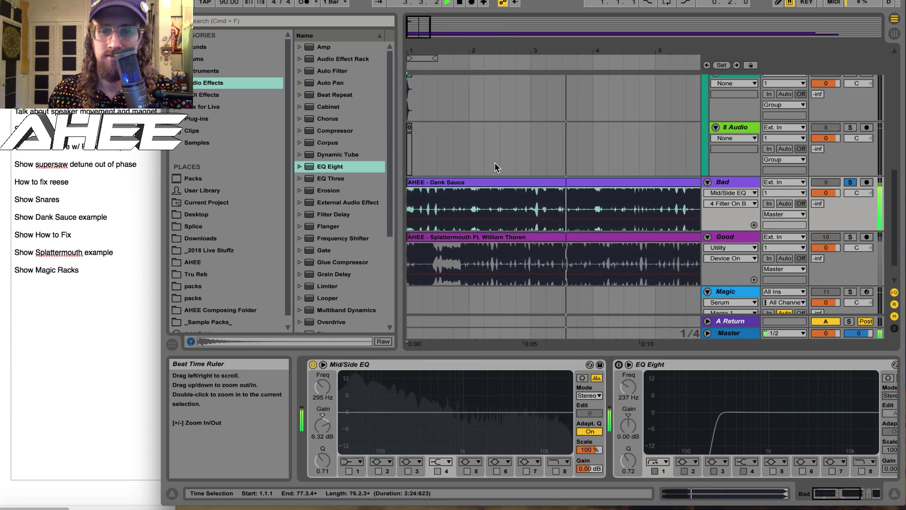
Open the SPAN analyzer on the Bad track and play Dank Sauce to check its correlation meter
left_click(732, 334)
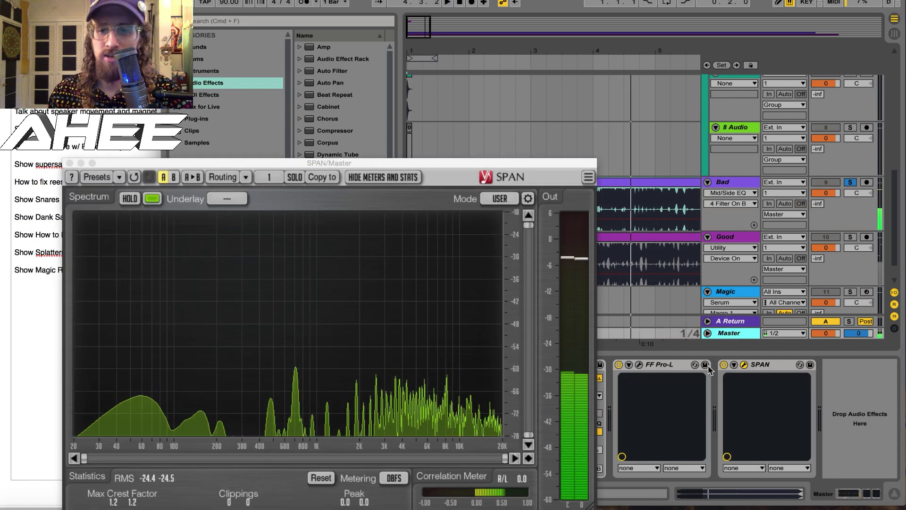
left_click(722, 182)
scroll(706, 407, "right", 5)
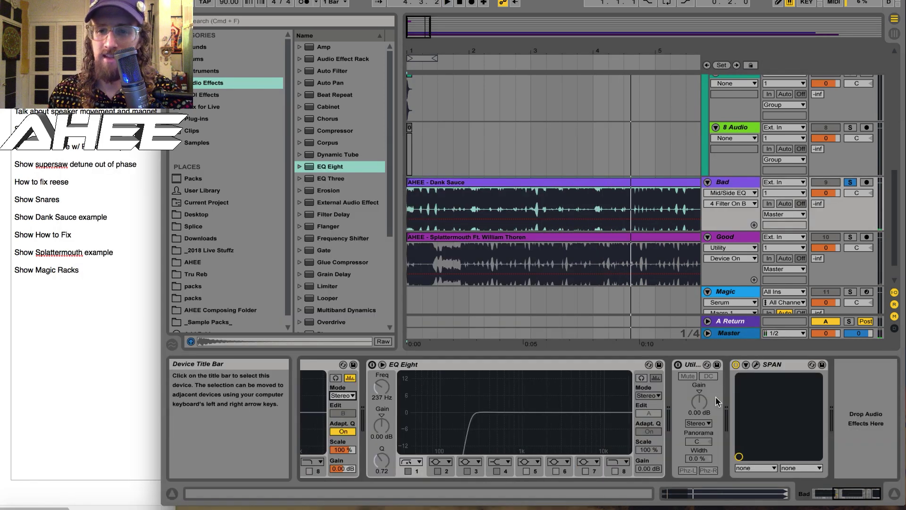
left_click(756, 364)
scroll(443, 395, "left", 5)
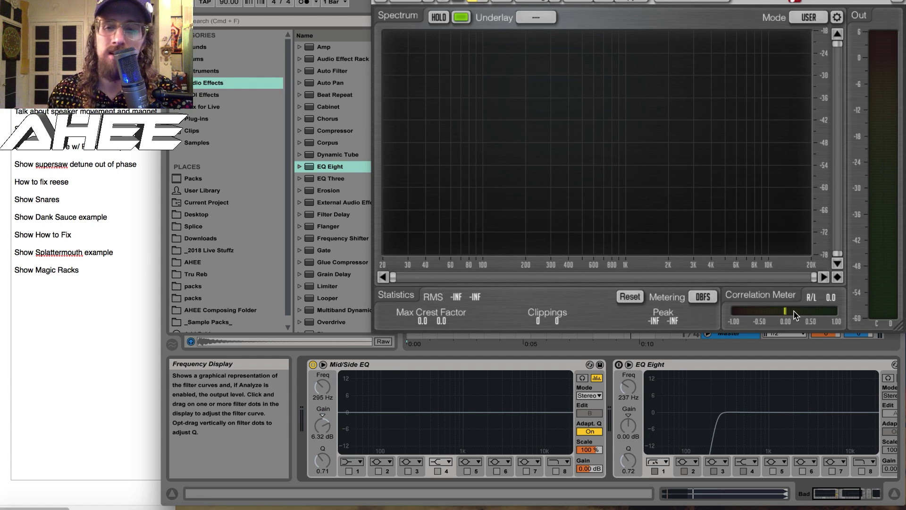
key("space")
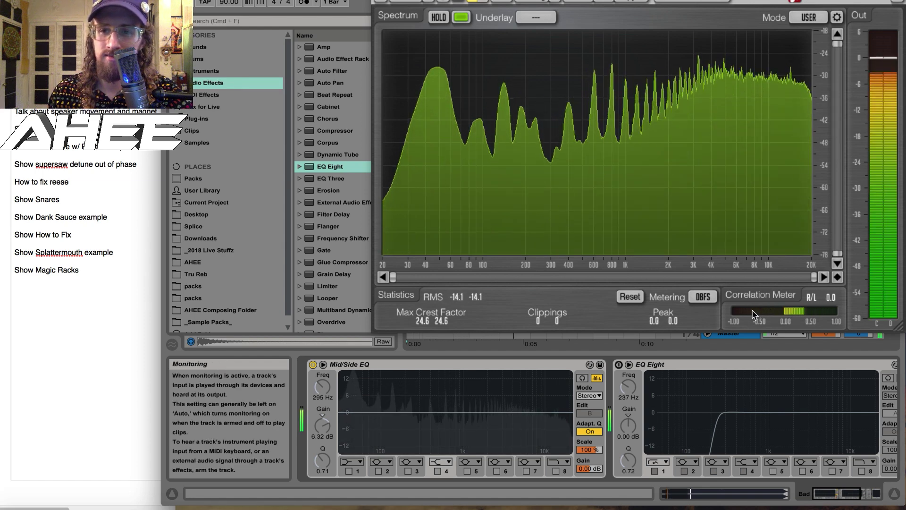
key("space")
Toggle the Bad track's Utility at 0% width to compare Dank Sauce in mono and stereo
scroll(722, 367, "right", 5)
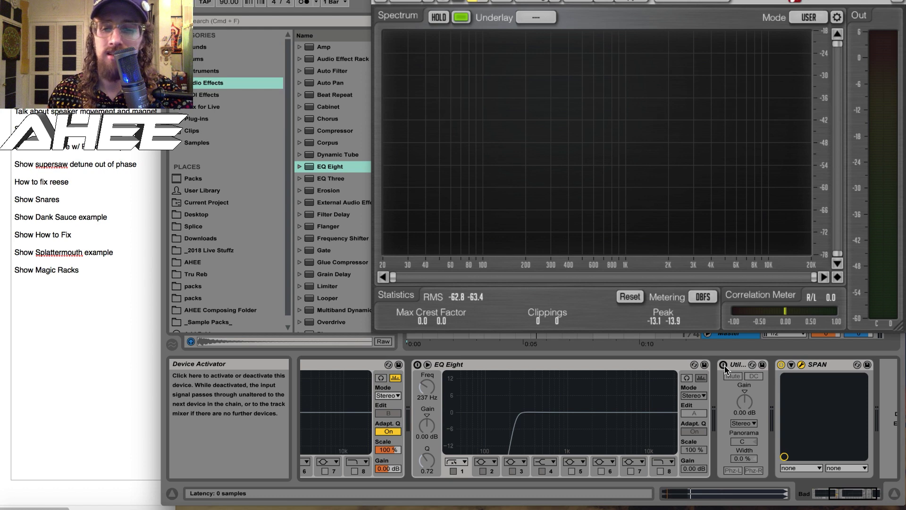
left_click(738, 366)
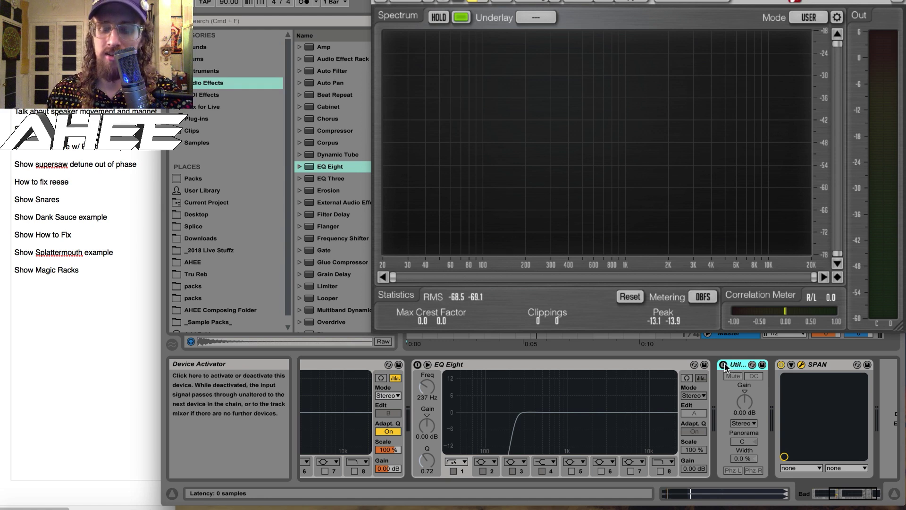
left_click(723, 366)
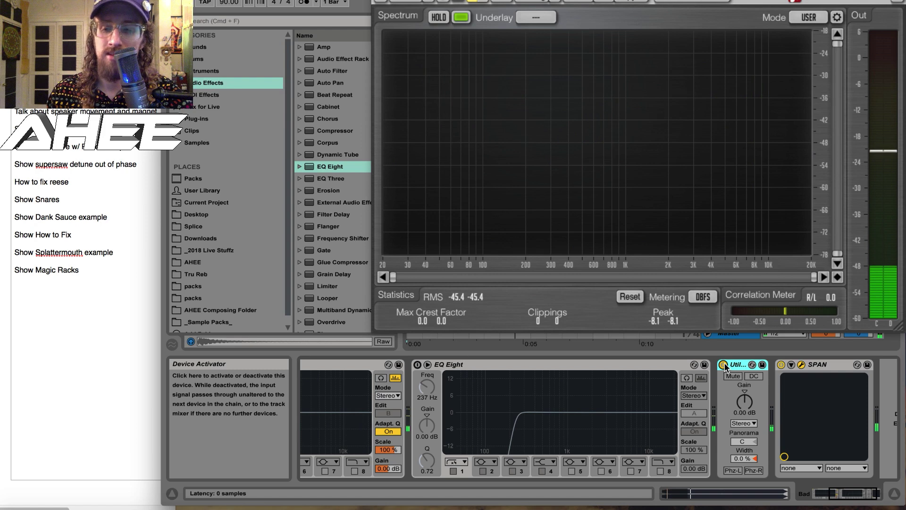
left_click(724, 366)
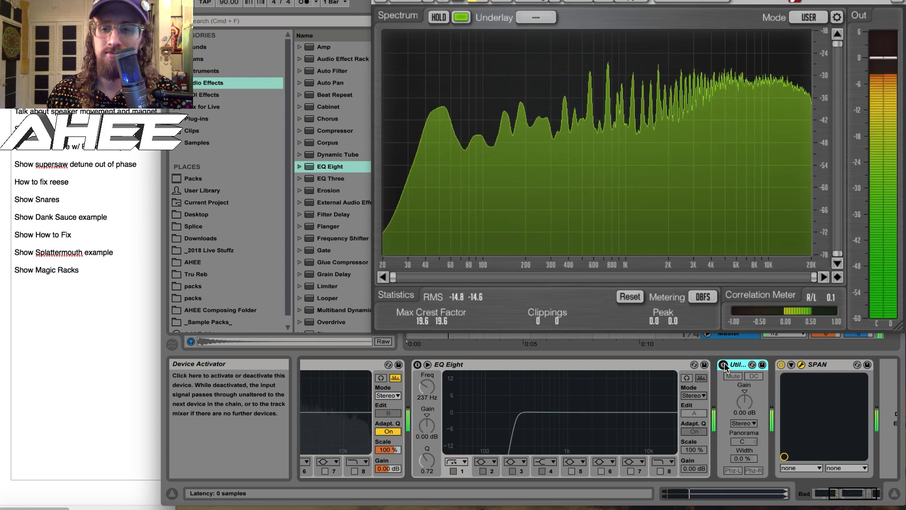
left_click(723, 366)
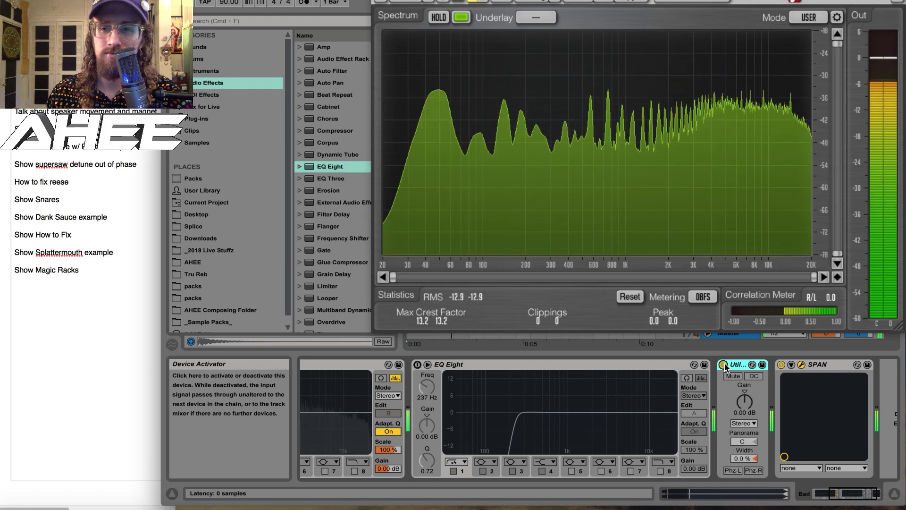
left_click(724, 365)
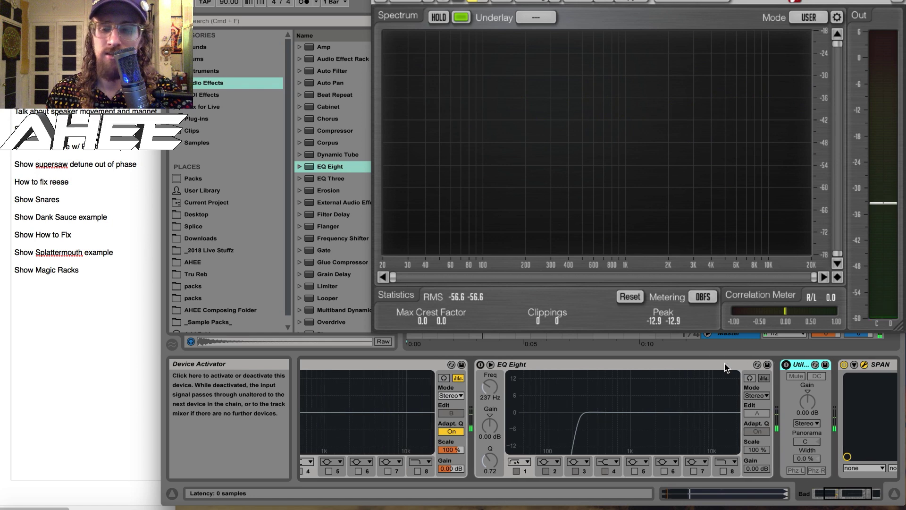
Activate the Bad track's EQ Eight low cut at 237 Hz and play the song through SPAN
scroll(725, 365, "left", 4)
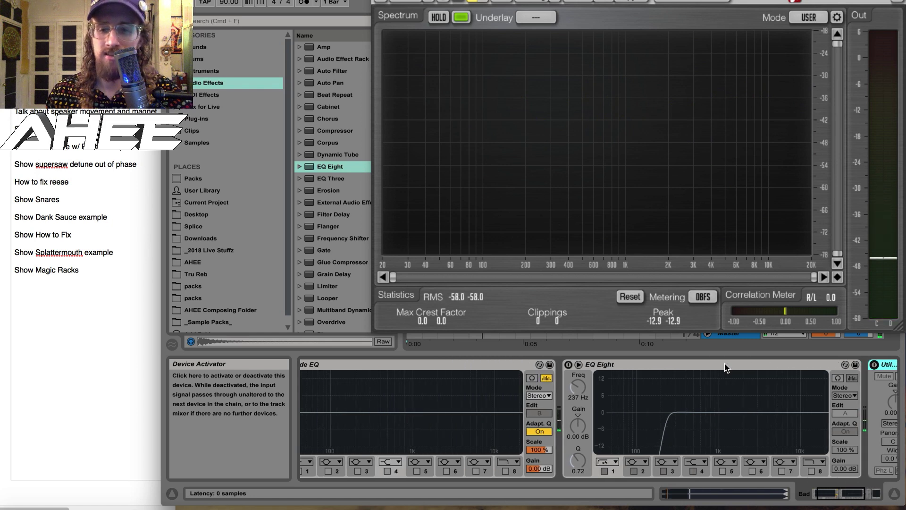
left_click(568, 365)
left_click(621, 366)
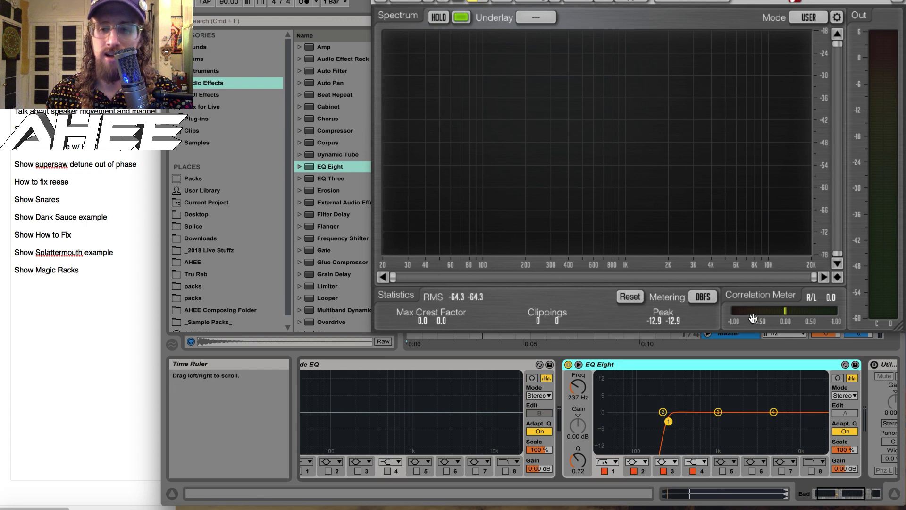
key("space")
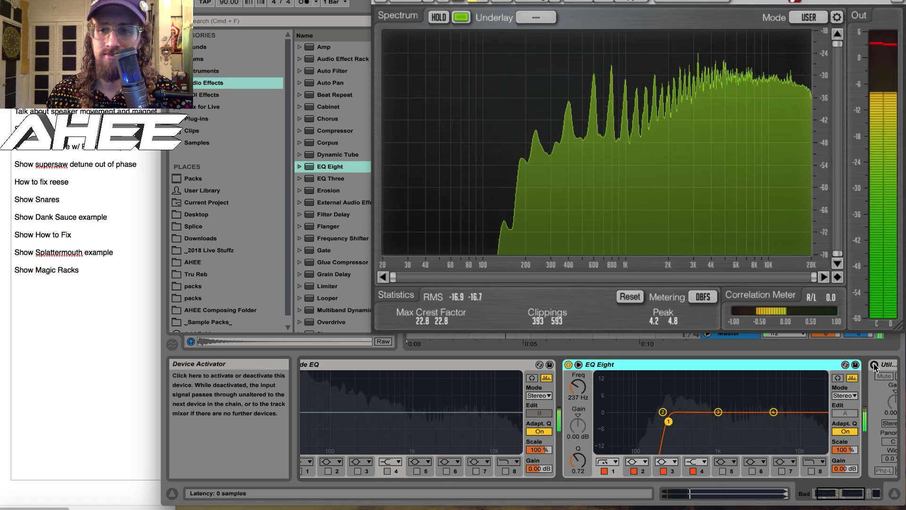
Stop playback, bypass the Bad track's EQ Eight low cut and set the Mid/Side EQ to M/S mode
key("space")
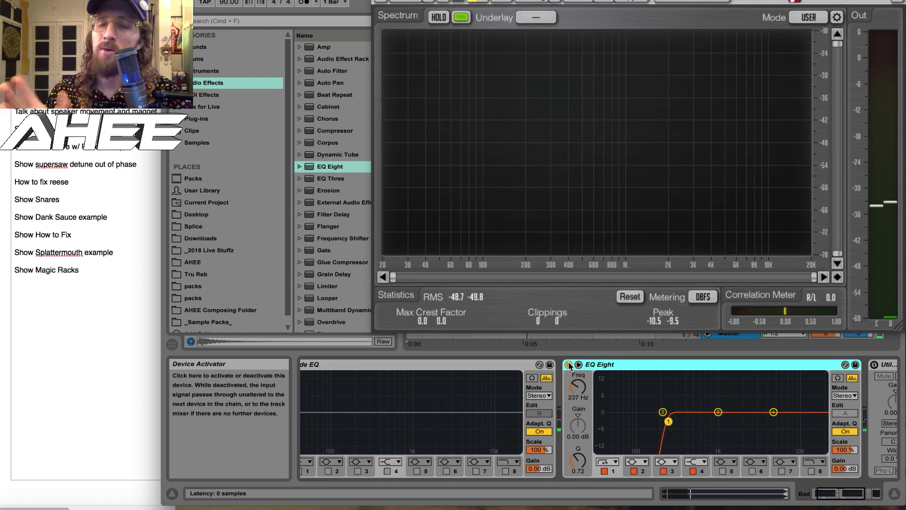
left_click(569, 365)
scroll(324, 368, "left", 2)
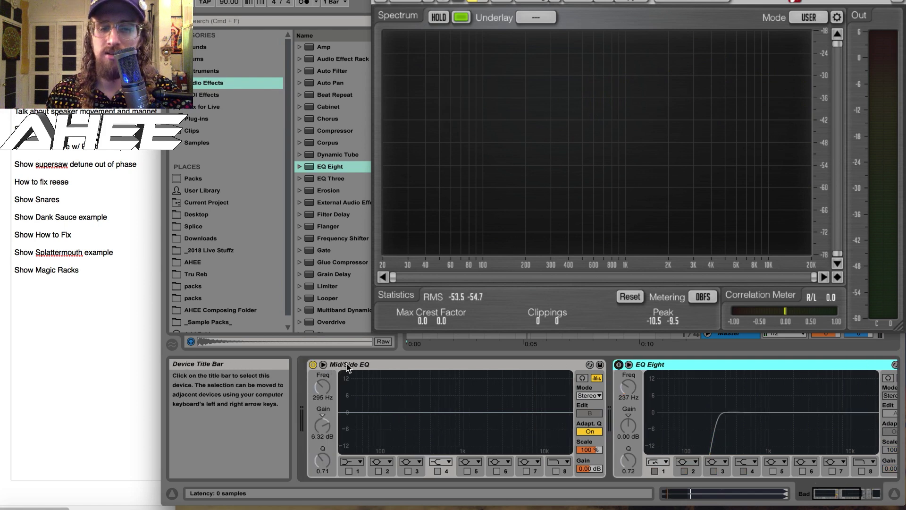
left_click(325, 367)
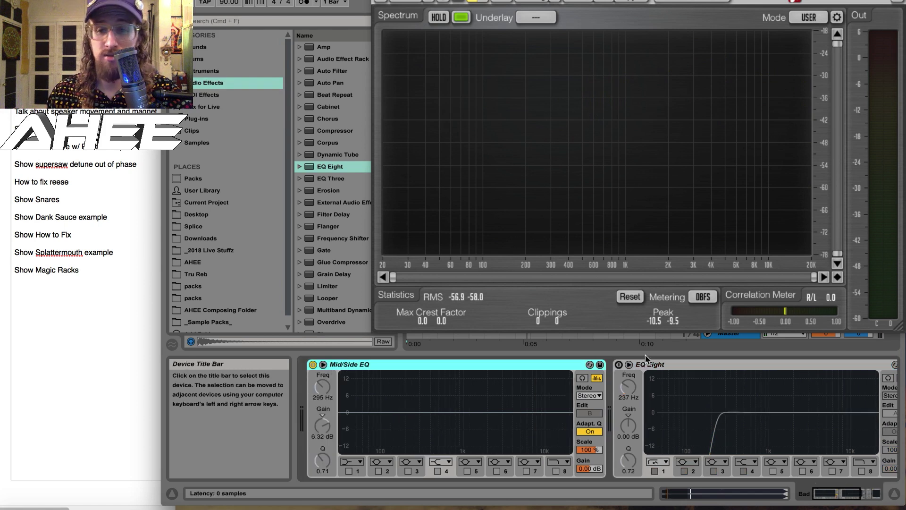
left_click(587, 395)
left_click(587, 396)
left_click(587, 396)
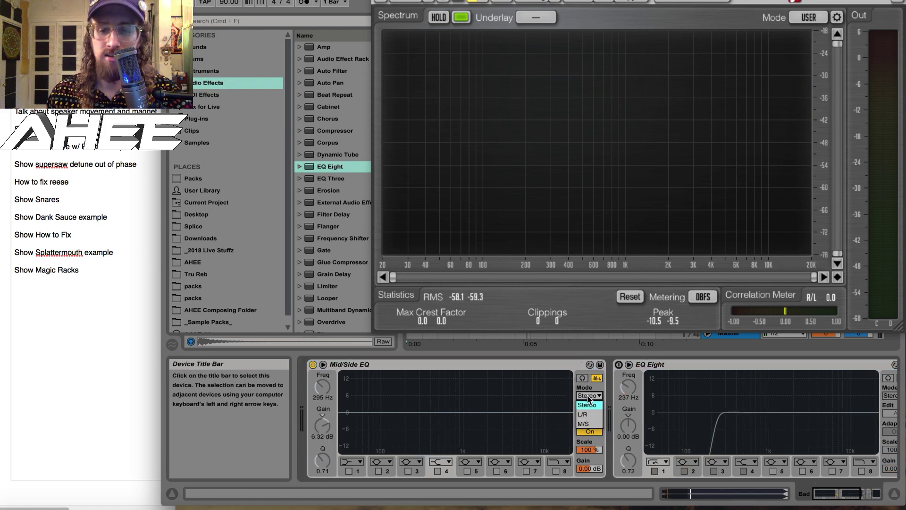
left_click(584, 423)
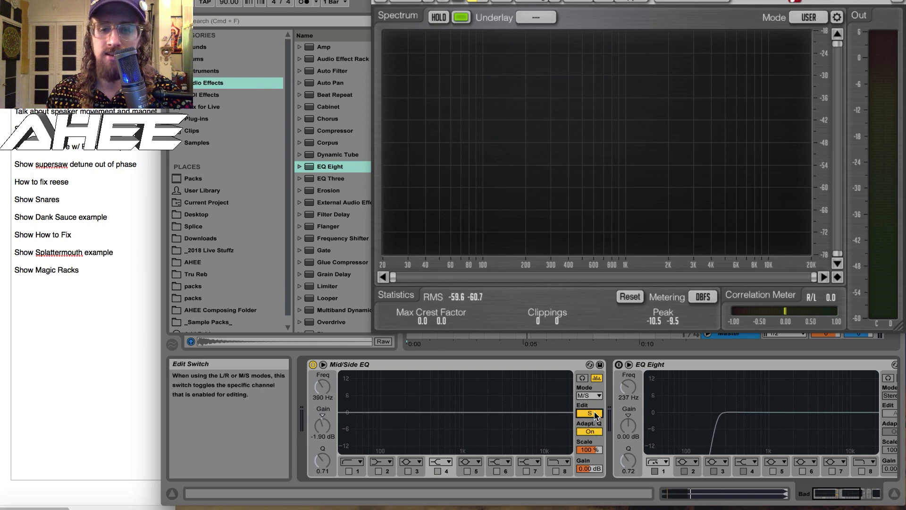
Enable band 4 of the Mid/Side EQ for both channels: mid at 295 Hz, 6.32 dB and side at 390 Hz, -1.90 dB
left_click(595, 414)
left_click(437, 471)
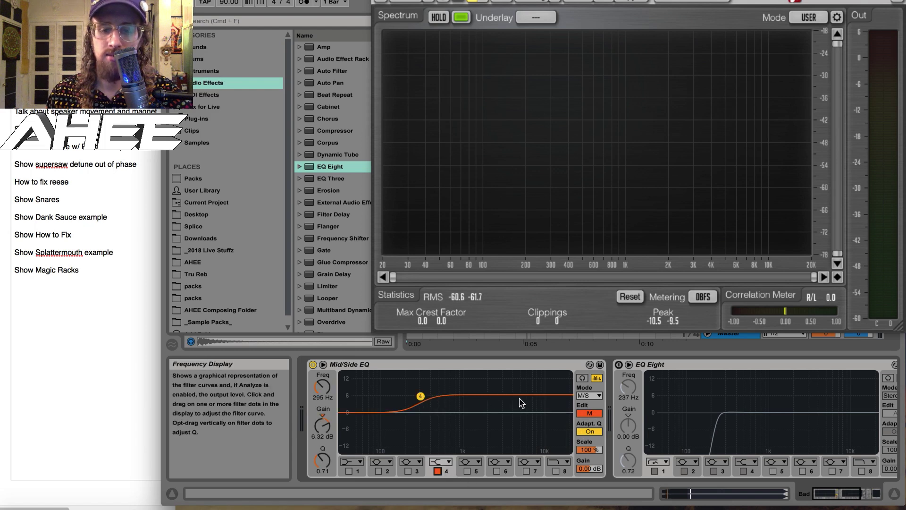
left_click(584, 412)
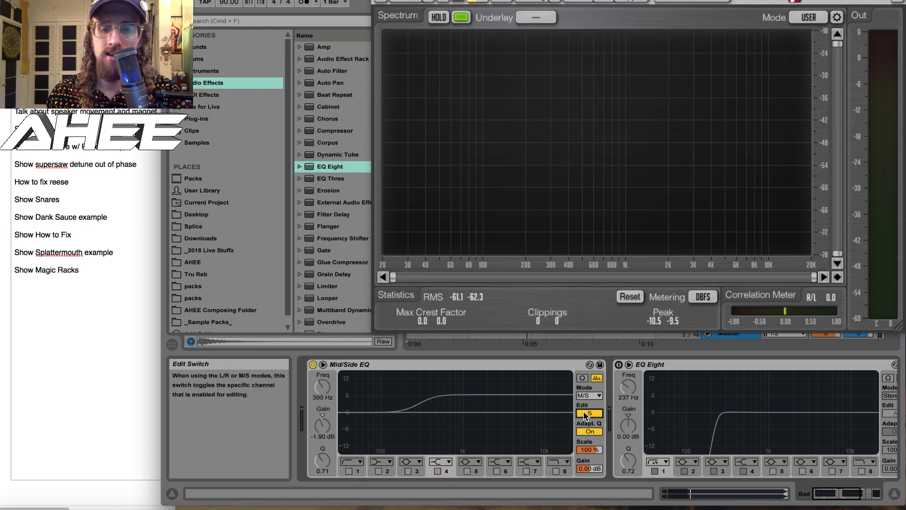
left_click(437, 471)
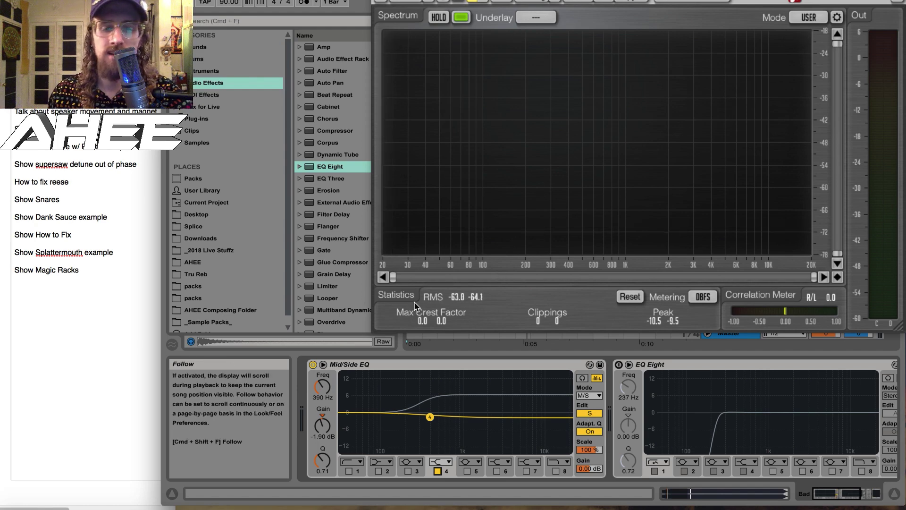
Activate the Bad track's Utility at 0% width and toggle the Mid/Side EQ during playback to compare Dank Sauce in mono
scroll(380, 375, "right", 5)
scroll(379, 377, "left", 3)
scroll(379, 378, "right", 3)
left_click(678, 364)
scroll(618, 404, "left", 5)
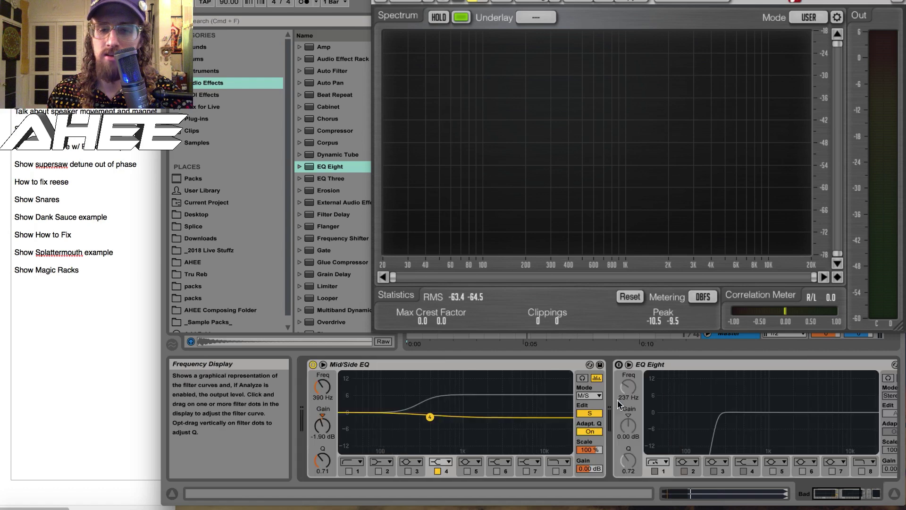
left_click(312, 366)
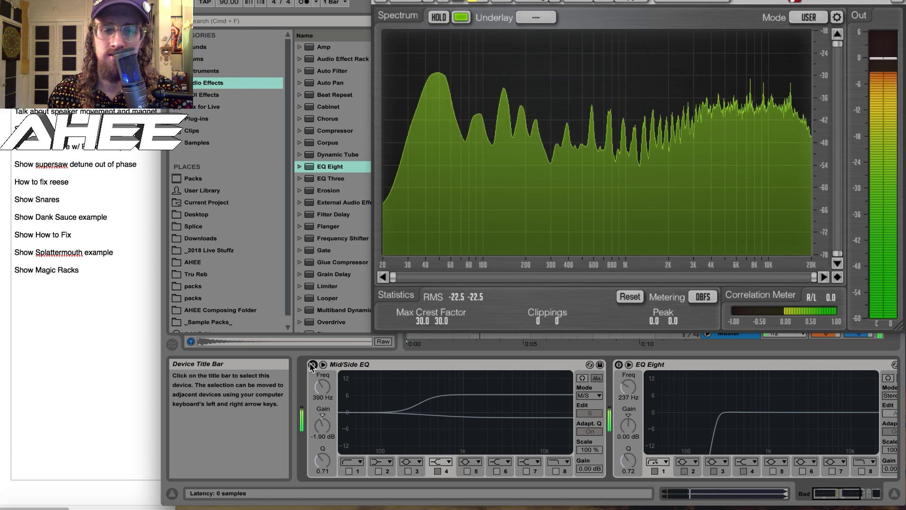
left_click(313, 366)
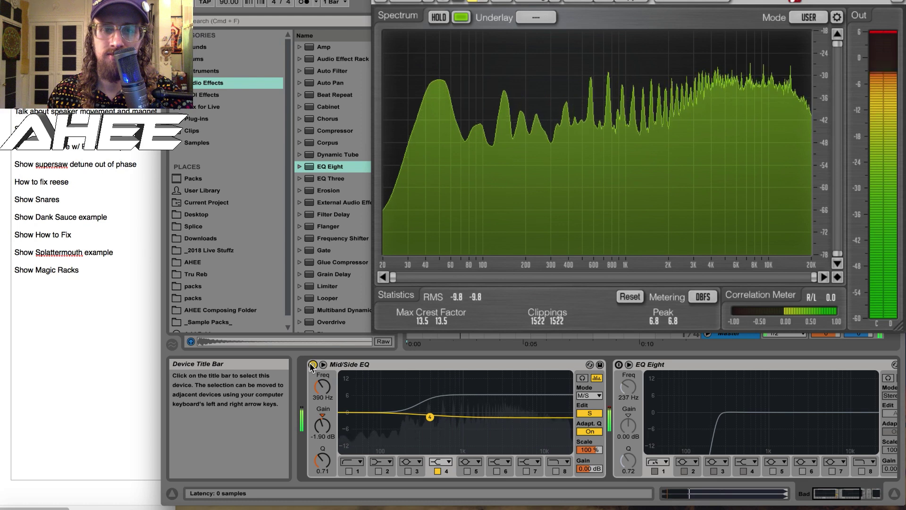
left_click(313, 365)
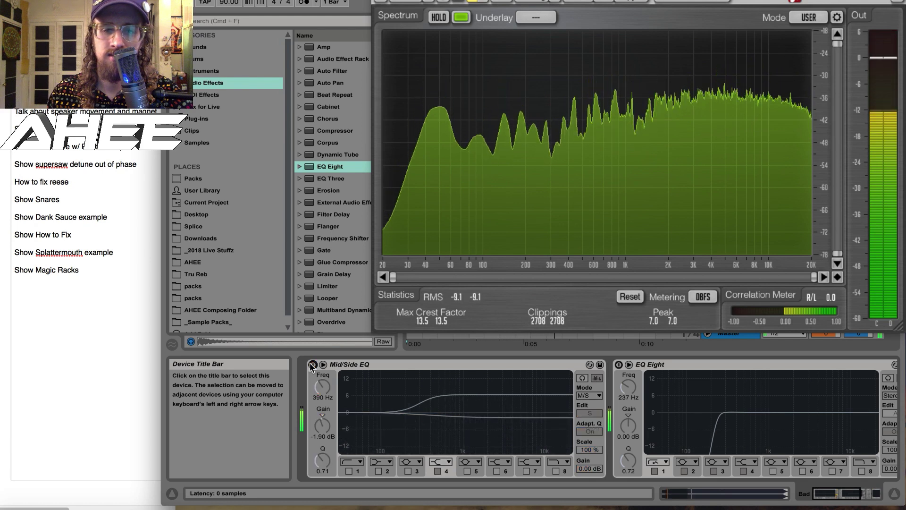
left_click(312, 365)
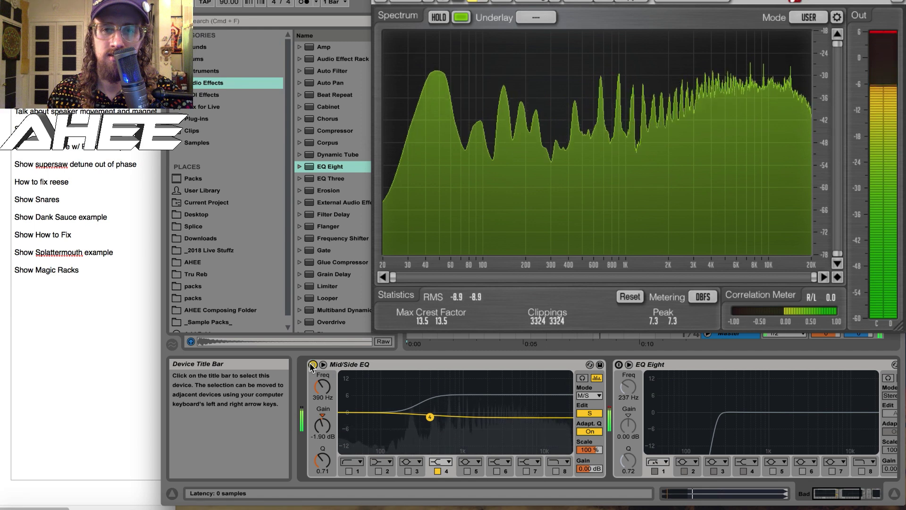
key("space")
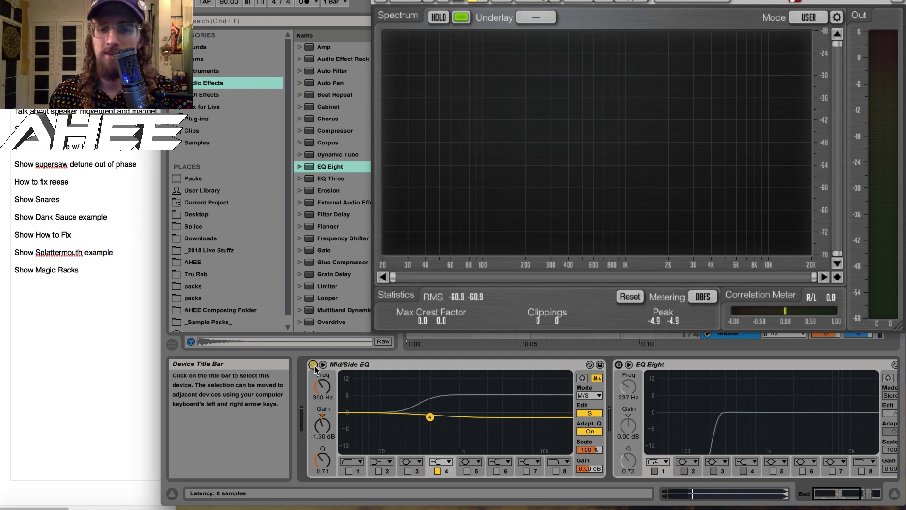
Reactivate the Bad track's EQ Eight low cut at 237 Hz and bypass the Utility
scroll(311, 367, "right", 5)
left_click(404, 364)
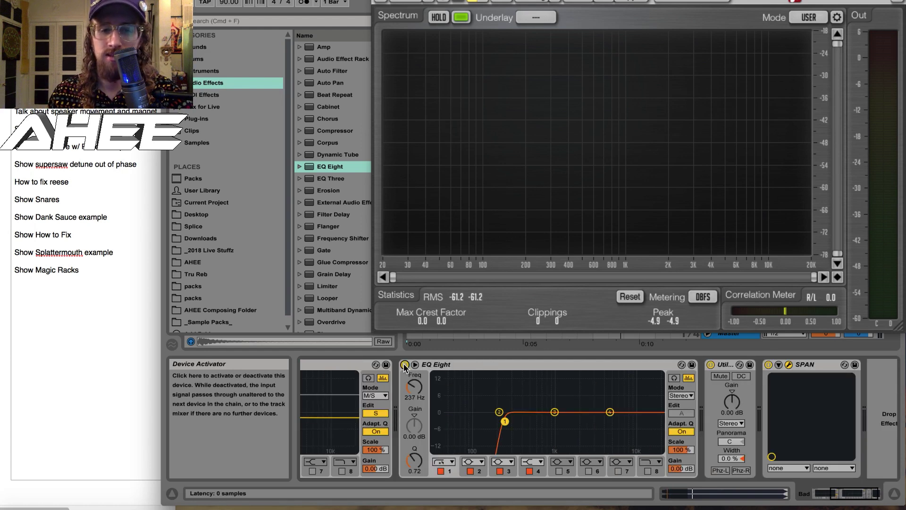
scroll(404, 367, "left", 5)
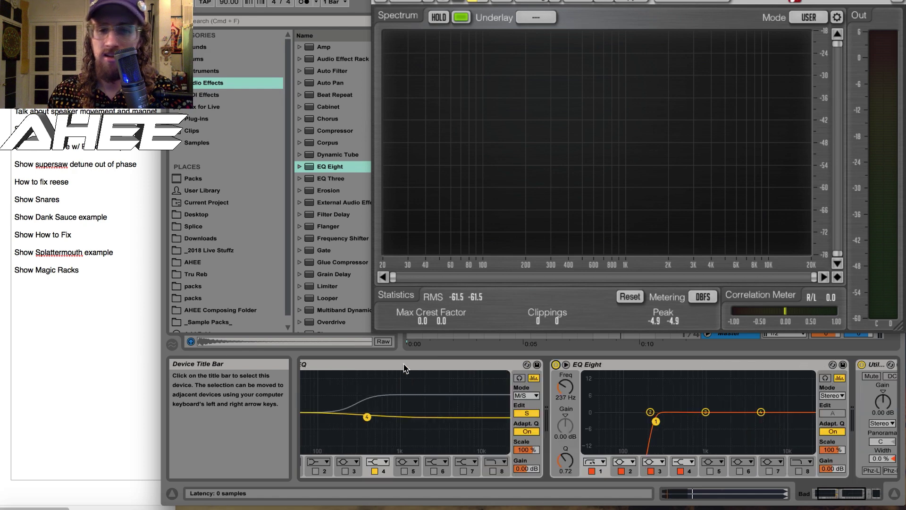
scroll(608, 376, "right", 2)
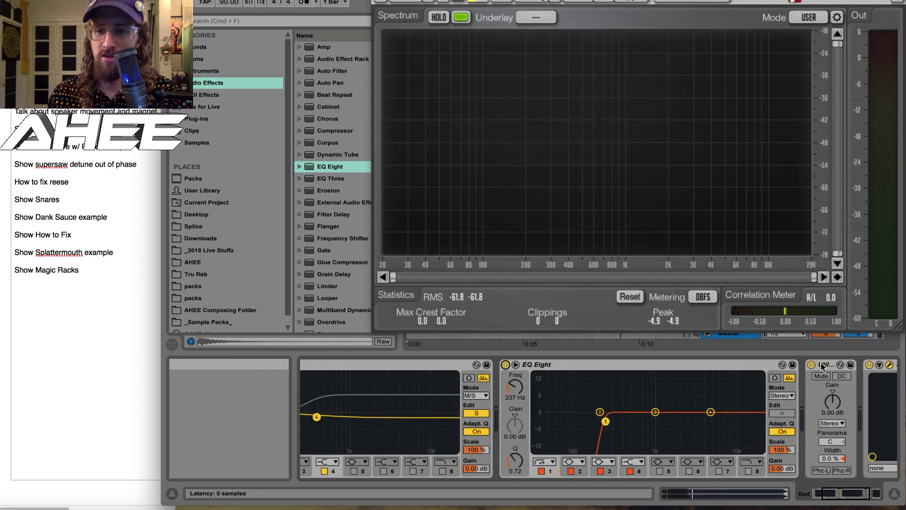
scroll(684, 373, "left", 2)
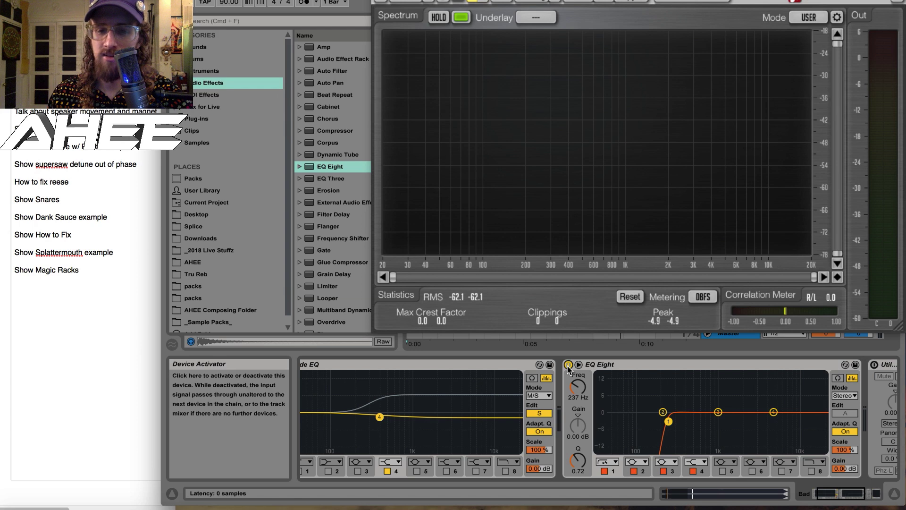
scroll(568, 370, "left", 2)
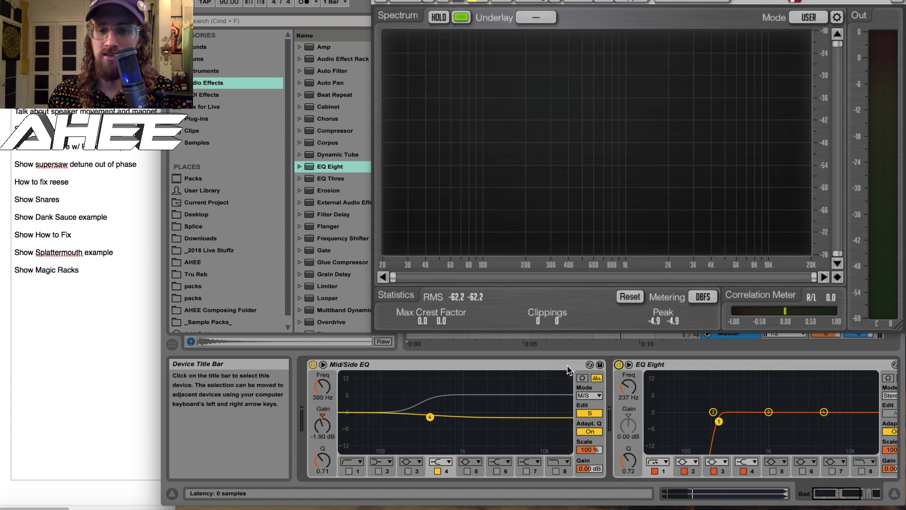
Play Dank Sauce with the Mid/Side EQ bypassed, and again with it active, to compare SPAN's correlation meter
left_click(313, 366)
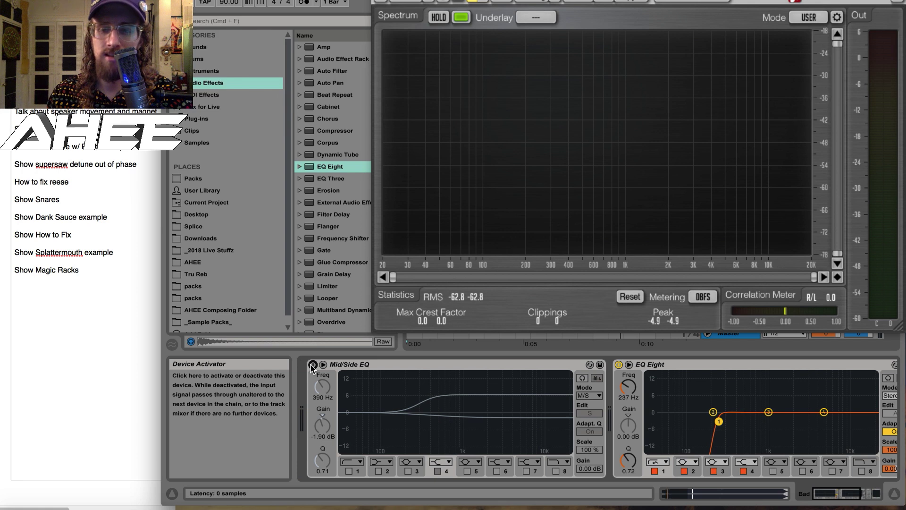
key("space")
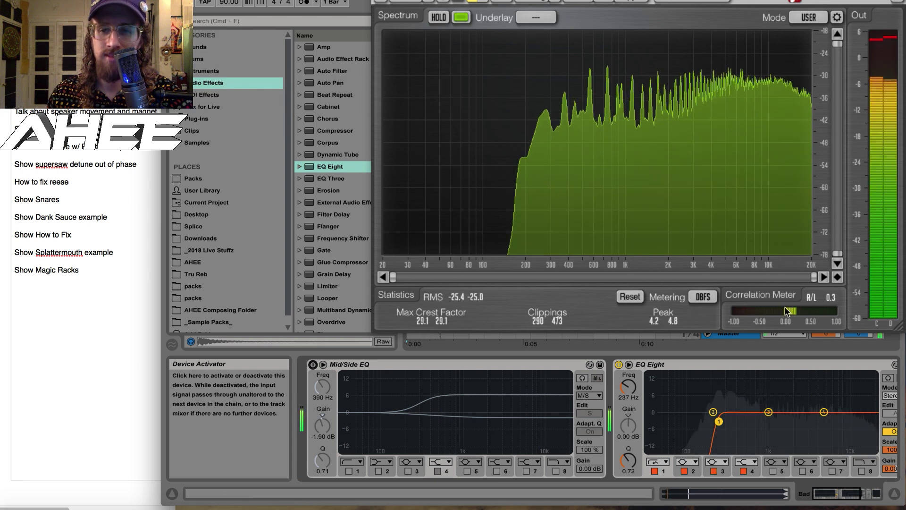
key("space")
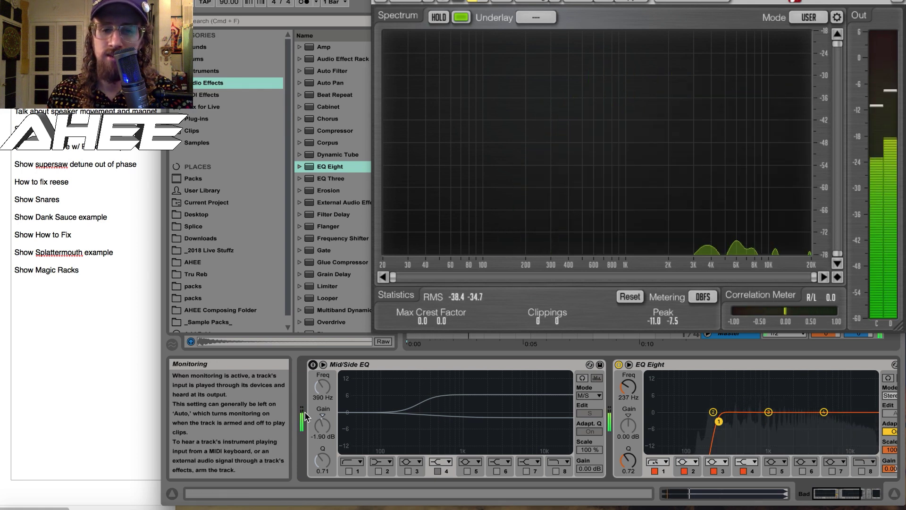
left_click(312, 364)
key("space")
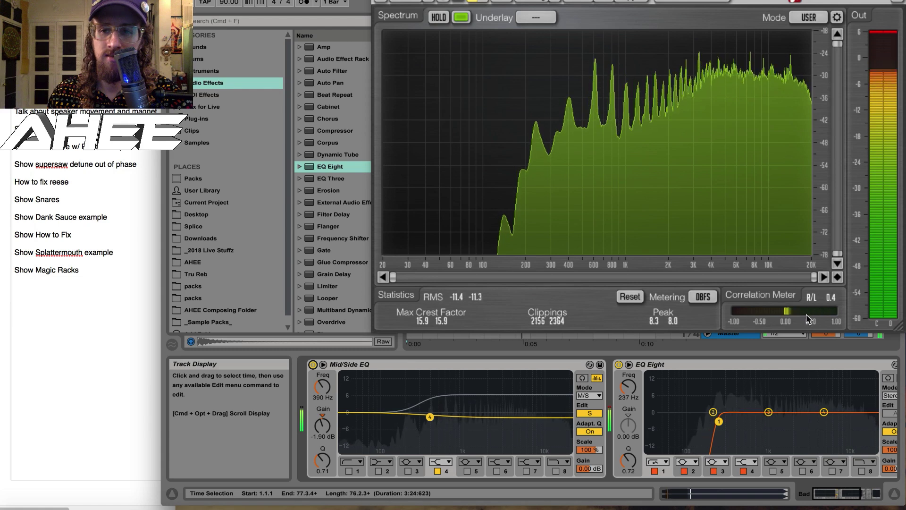
key("space")
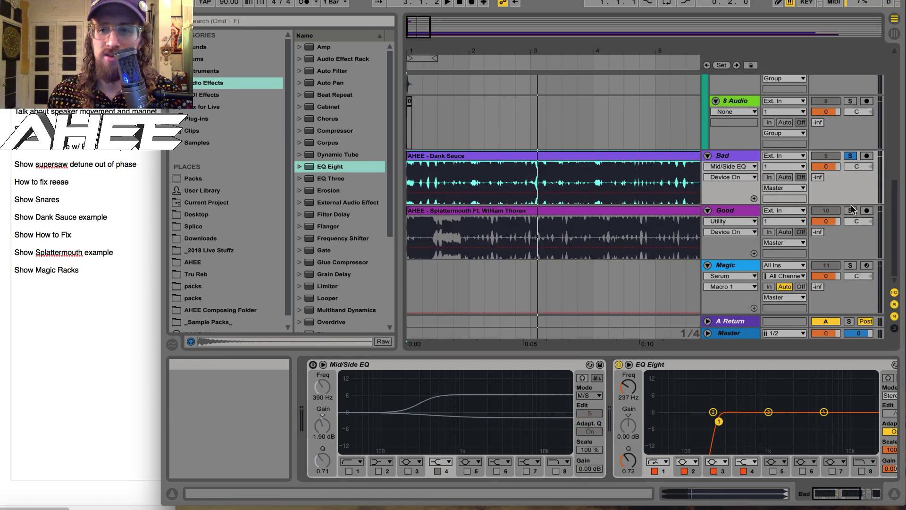
Solo the Good track, select its AHEE - Splattermouth clip and play it in stereo
left_click(849, 211)
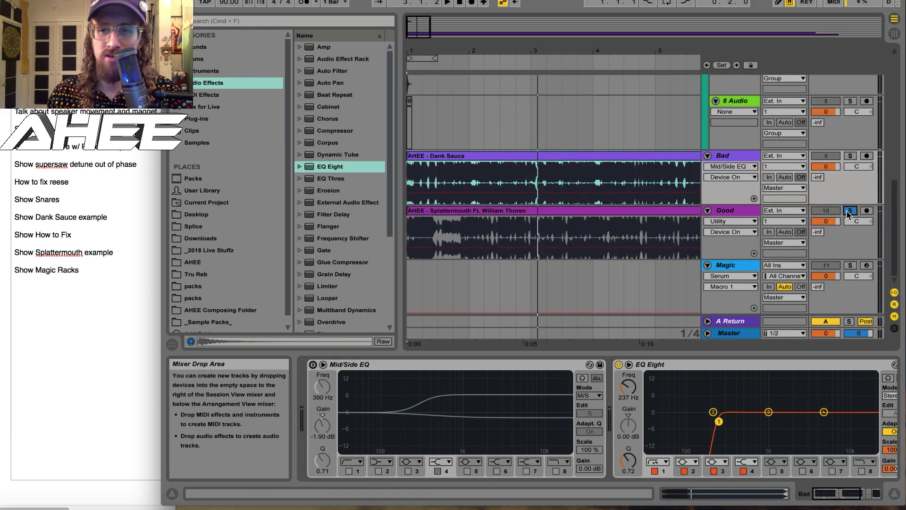
left_click(481, 211)
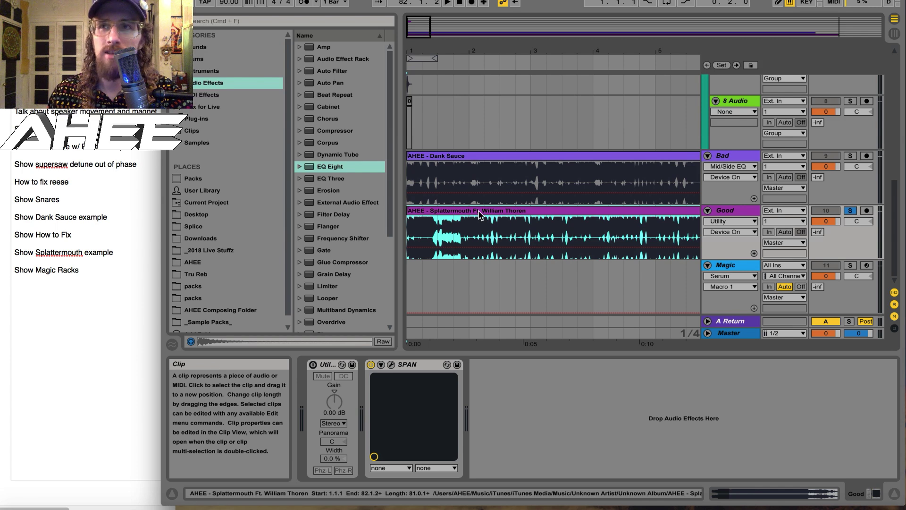
key("space")
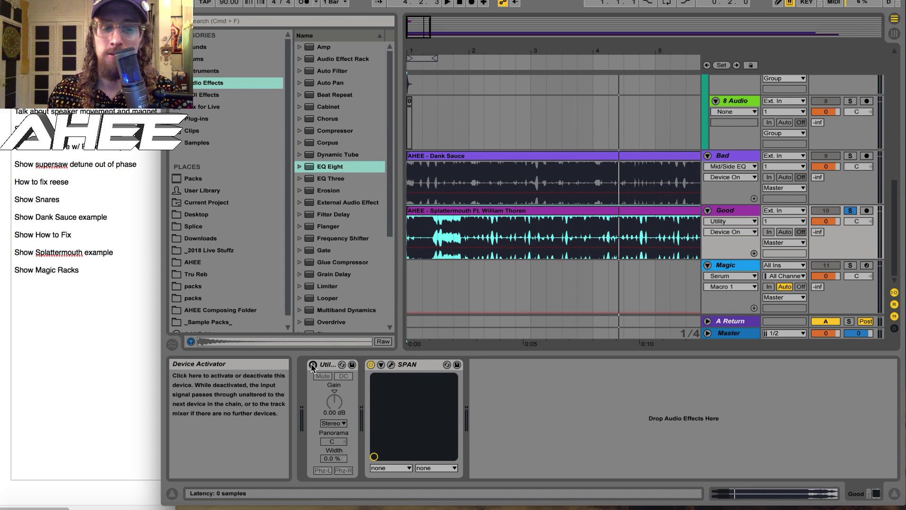
Activate the Good track's Utility at 0% width to hear Splattermouth in mono, and bypass it again
left_click(312, 365)
key("space")
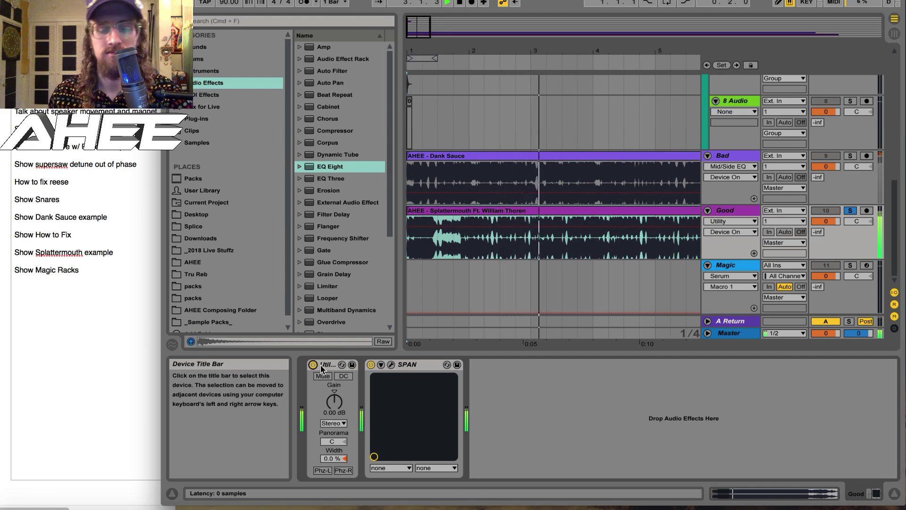
key("space")
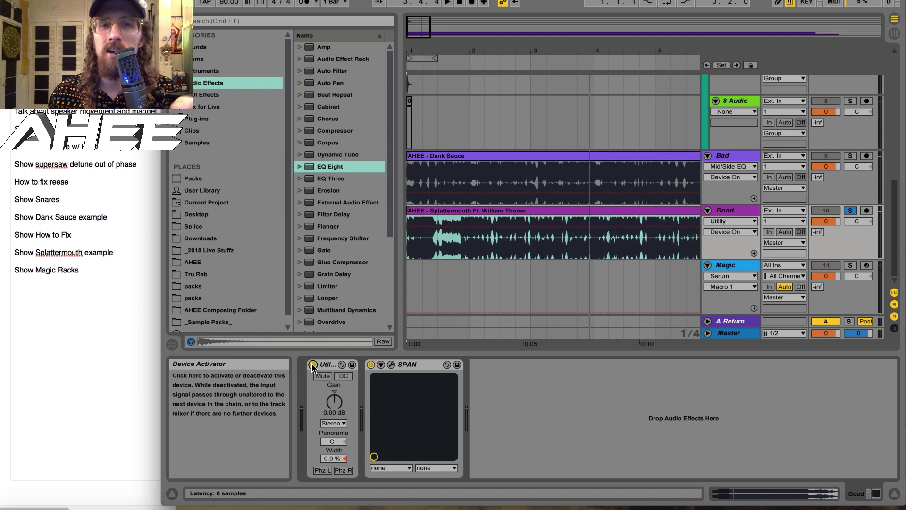
left_click(312, 365)
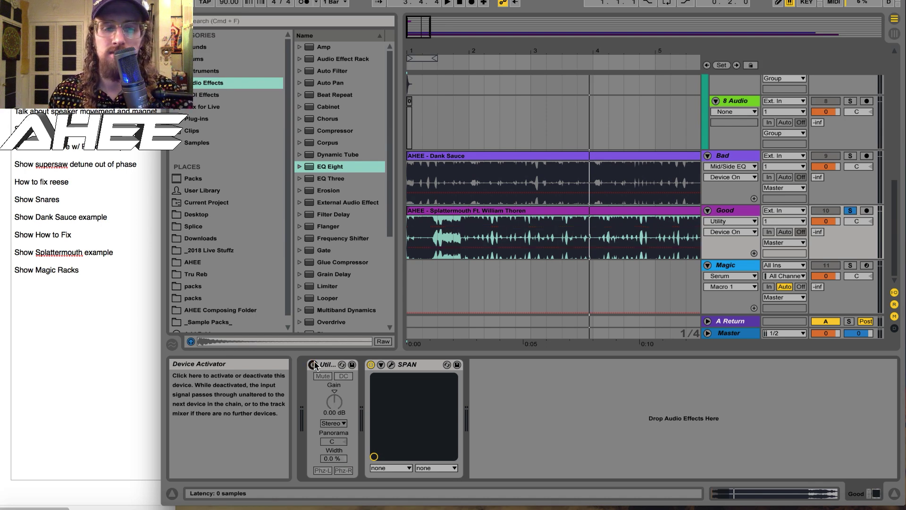
Check Splattermouth's spectrum and correlation meter in the Good track's SPAN while toggling the Utility, finishing with SPAN closed and the Utility bypassed
left_click(391, 364)
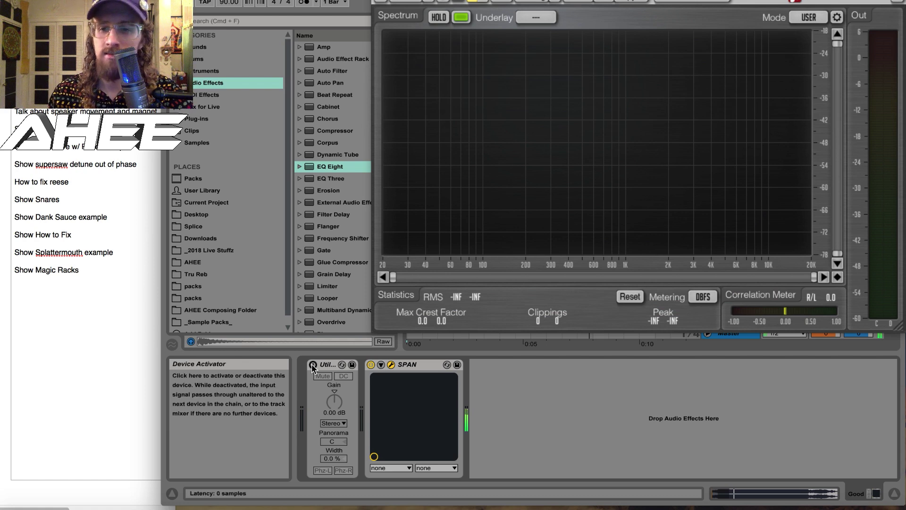
key("space")
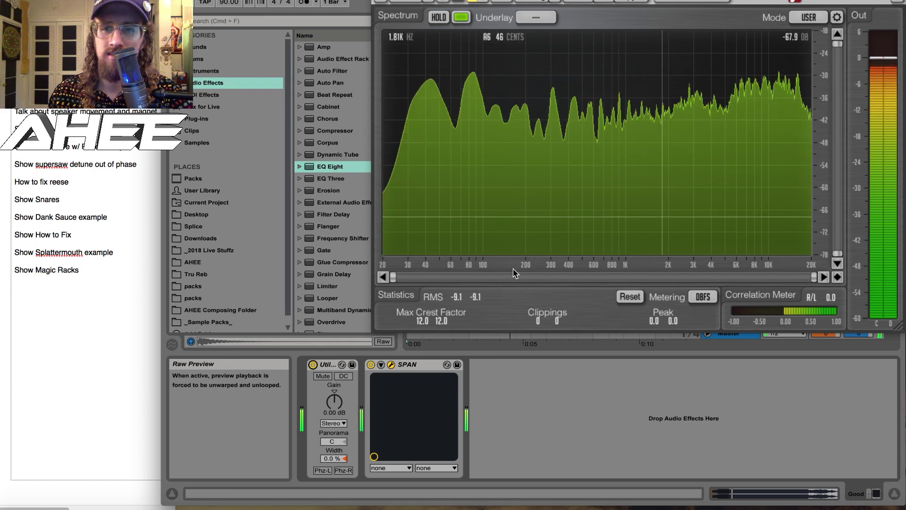
key("space")
left_click(391, 364)
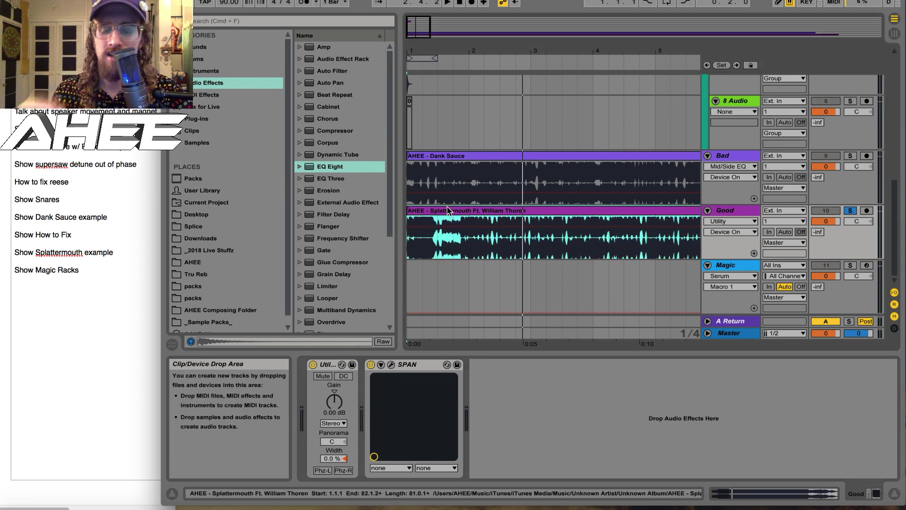
left_click(313, 365)
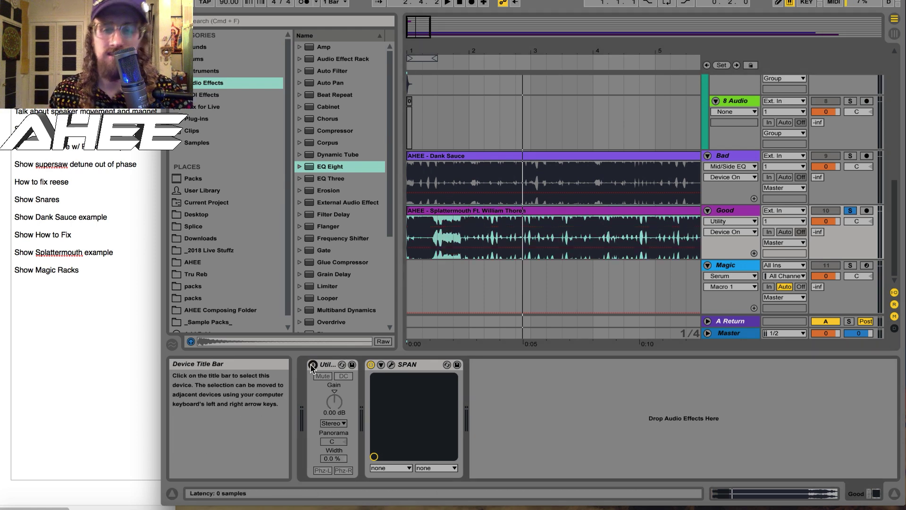
Unsolo the Good track and select the Magic track to show its Serum and AHEE effect racks
left_click(733, 266)
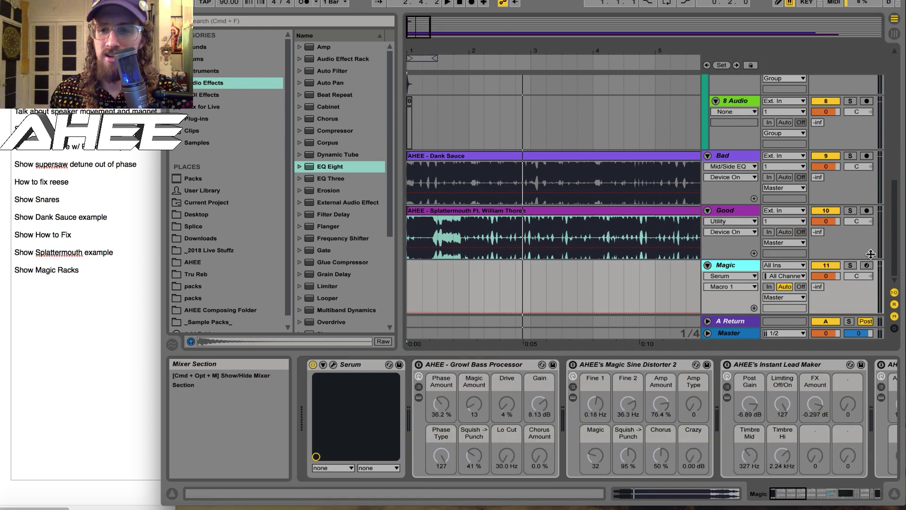
Solo and arm the Magic track, select its Growl Bass Processor and play a low note with the rack bypassed
left_click(849, 265)
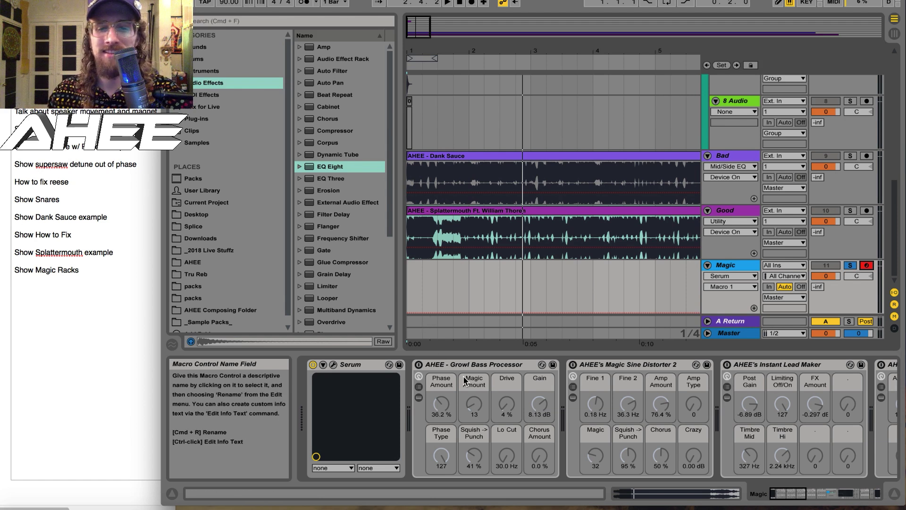
left_click(450, 367)
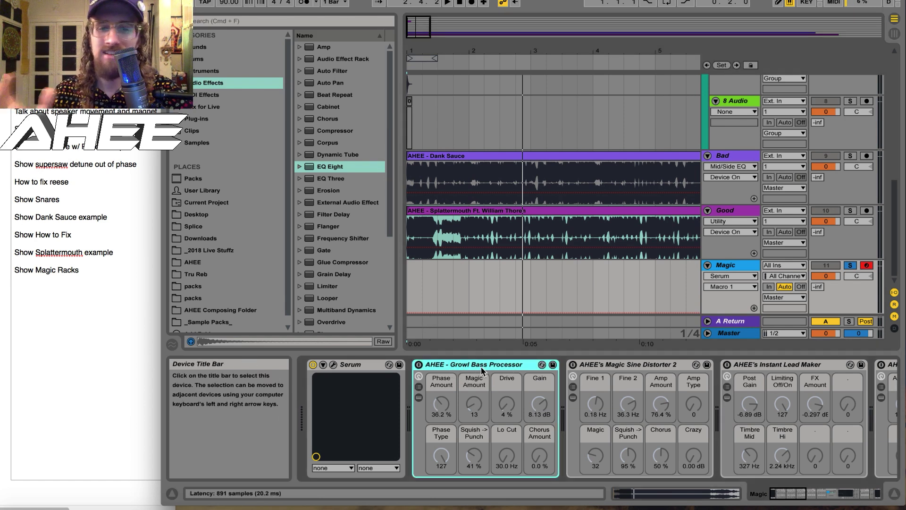
key("a")
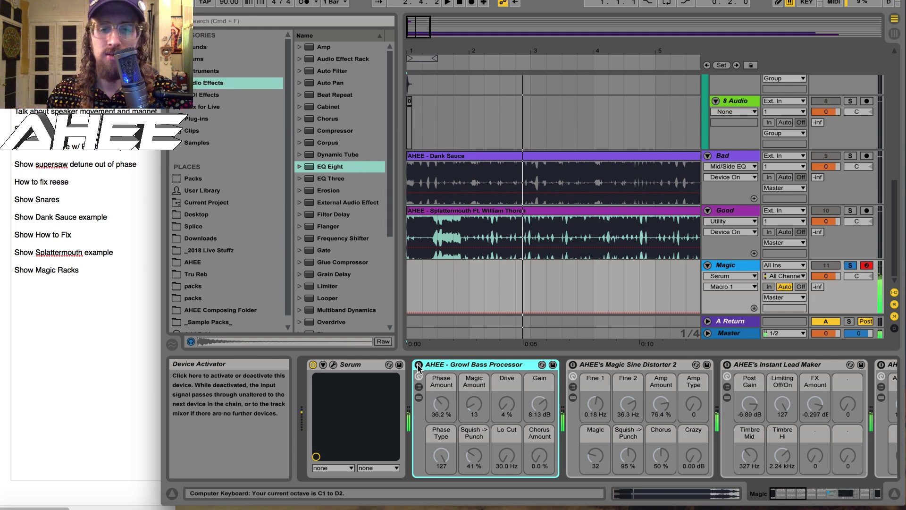
Compare the Serum bass with the Growl Bass Processor on and off, finishing with the rack bypassed
left_click(418, 367)
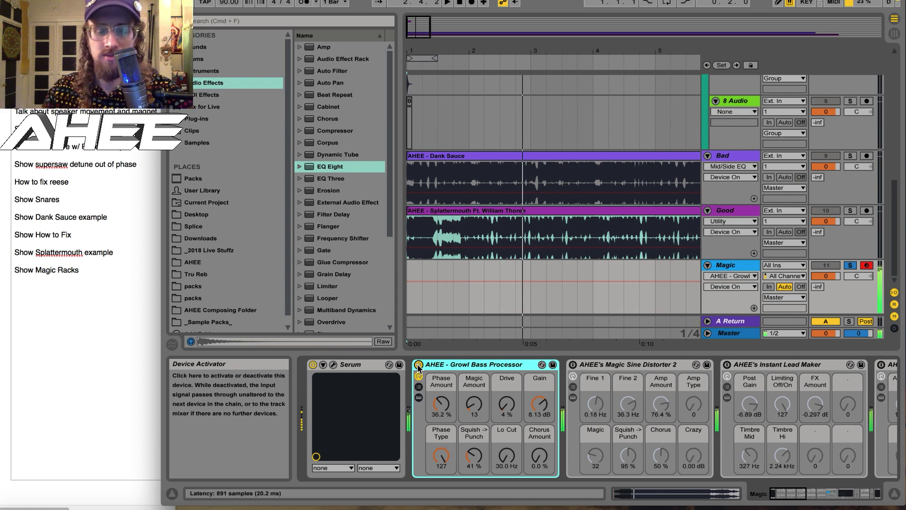
left_click(418, 368)
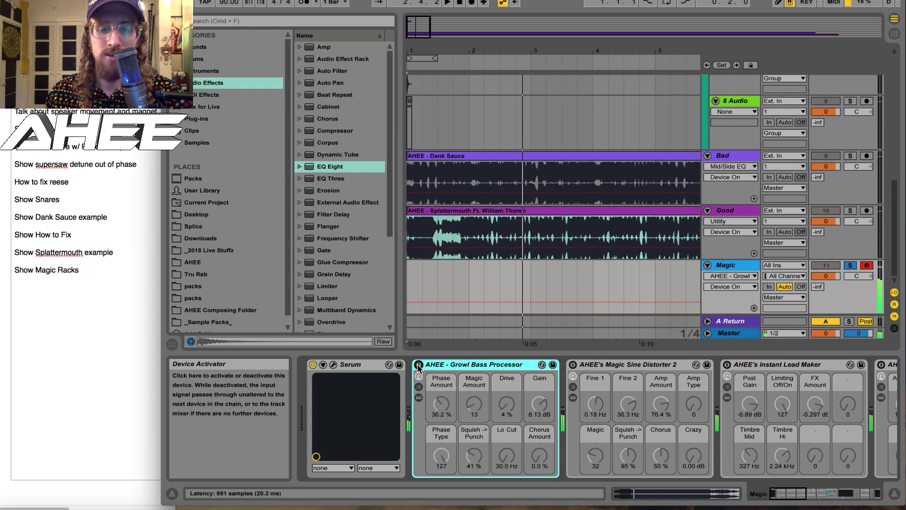
left_click(418, 368)
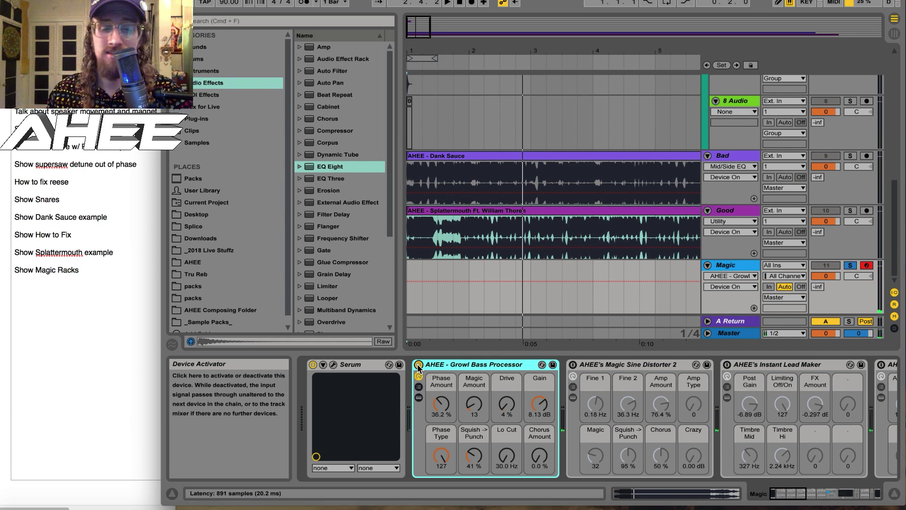
left_click(418, 368)
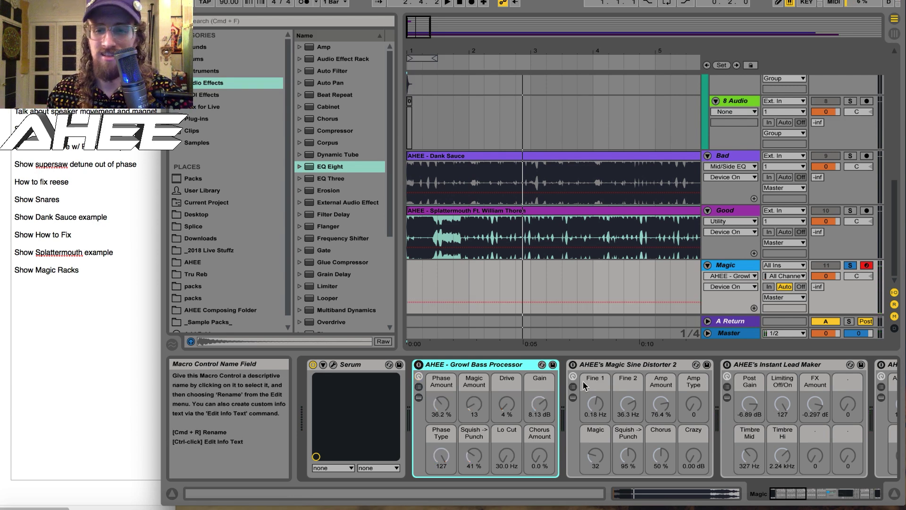
Activate the Magic Sine Distorter 2 rack and shift the computer keyboard down an octave for playing
left_click(609, 366)
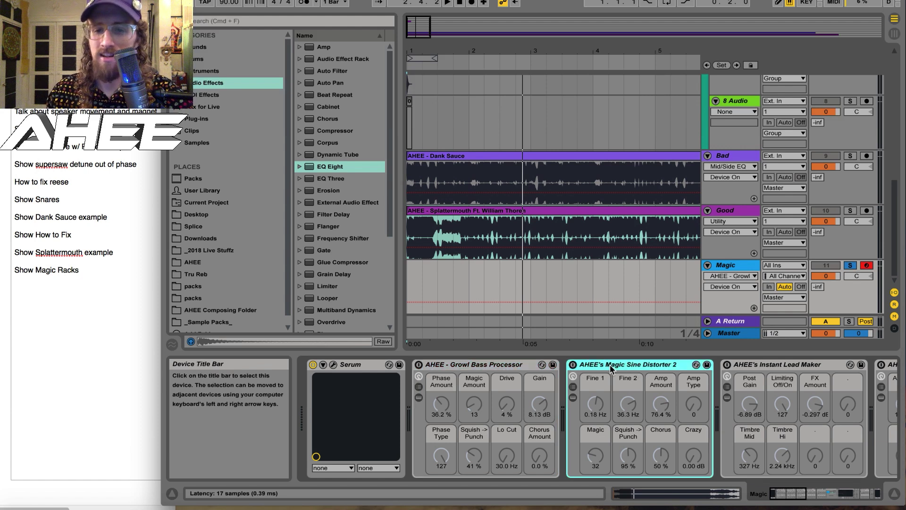
left_click(572, 365)
key("z")
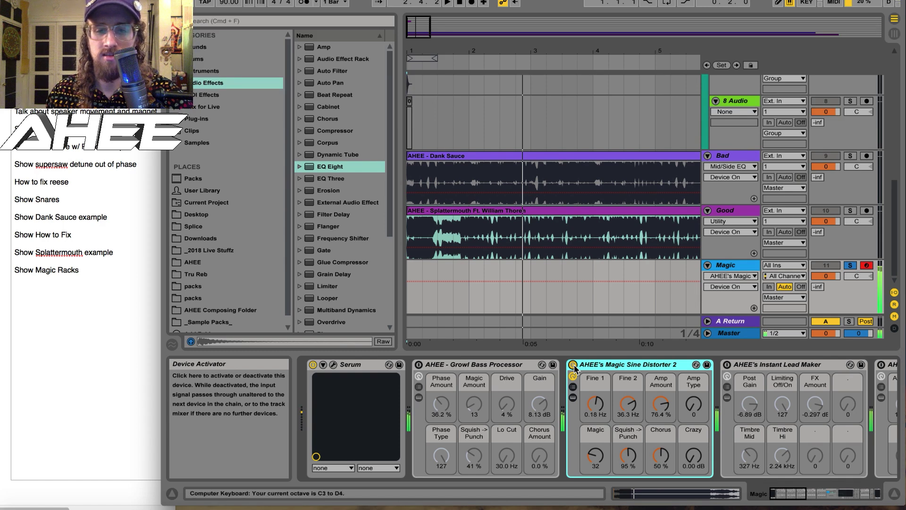
Set oscillator A's unison to 1 voice in Serum, play a note and close the plug-in window
left_click(334, 365)
left_click_drag(210, 233, 179, 379)
key("d")
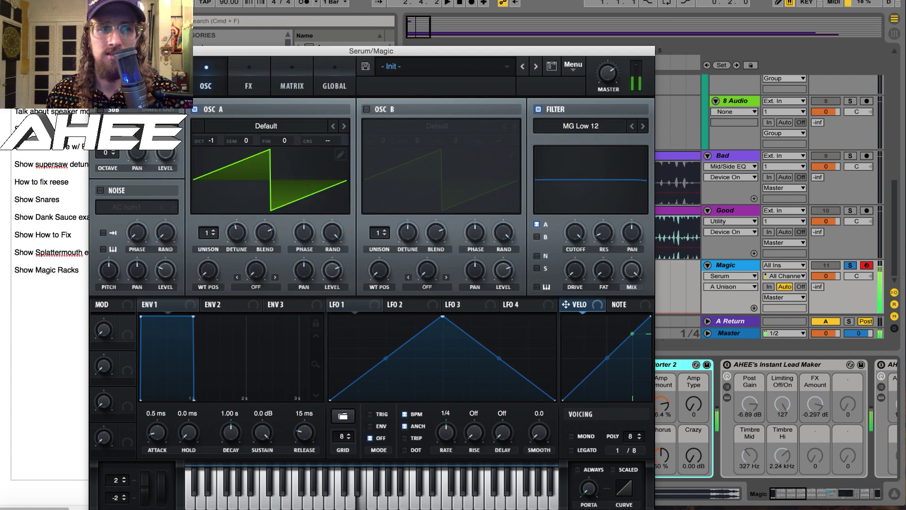
left_click(95, 51)
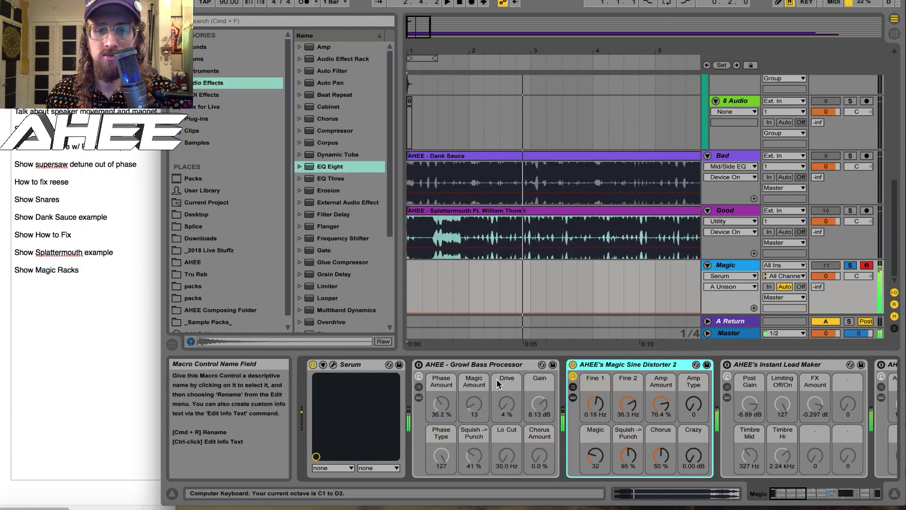
Set the Magic Sine Distorter's Crazy to 7.37 dB, compare it on and off, and set Fine 1 to -4.80 Hz and Fine 2 to -19.4 Hz
key("x")
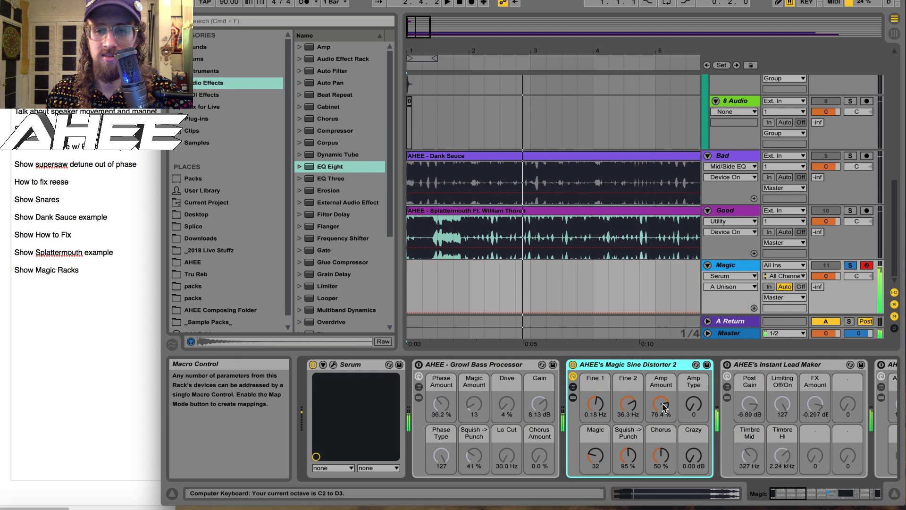
left_click_drag(693, 455, 693, 432)
left_click(572, 365)
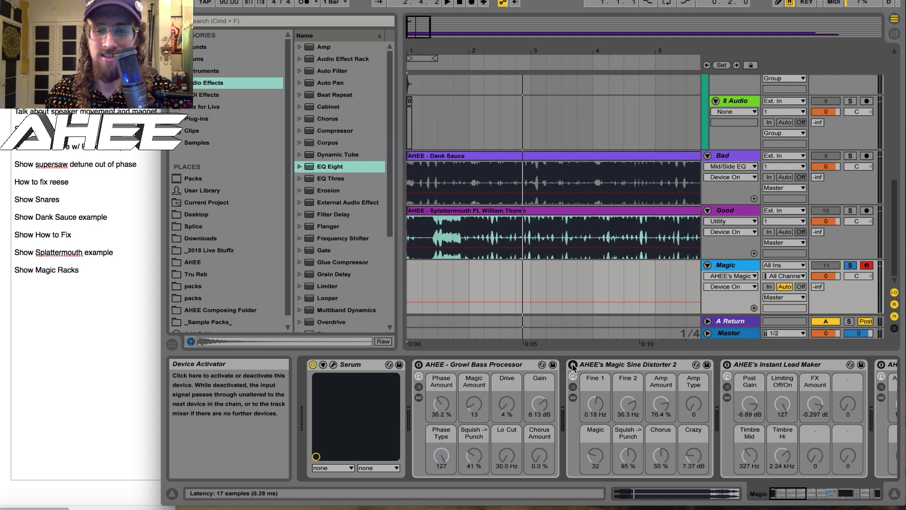
left_click(573, 365)
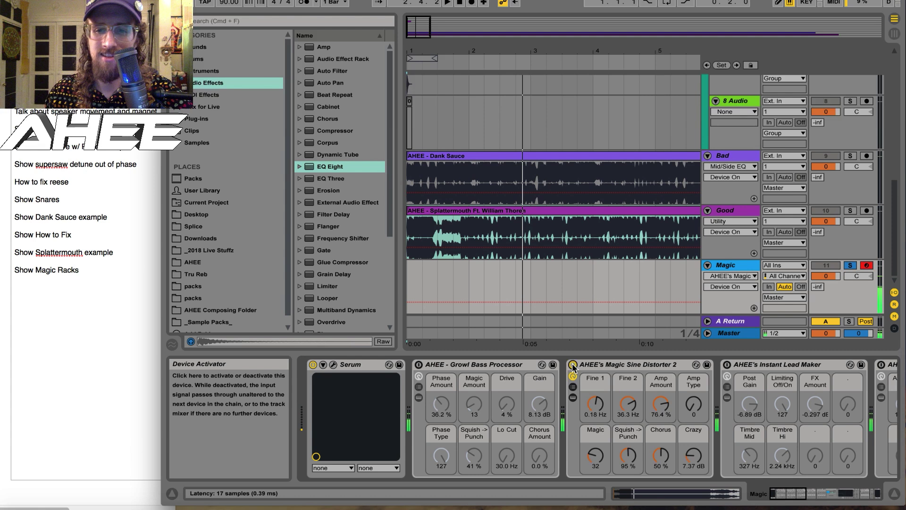
left_click_drag(628, 403, 600, 414)
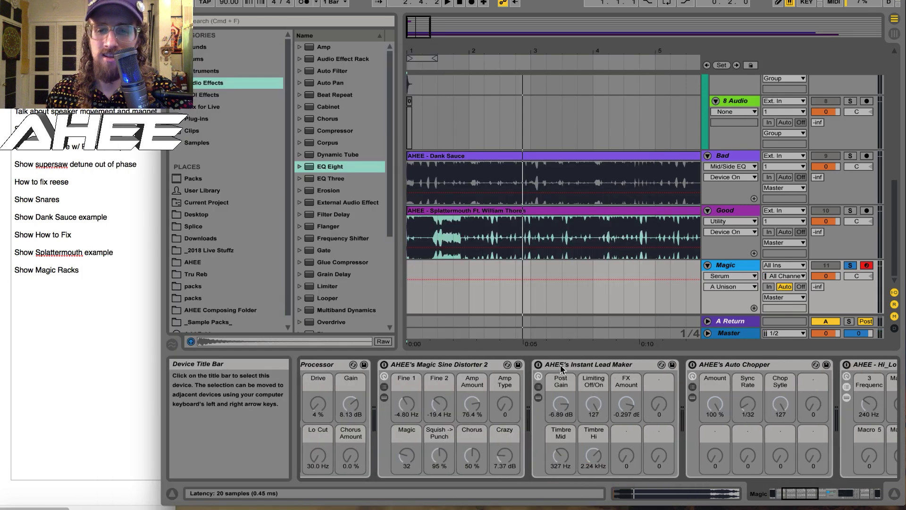
Compare the sound with the Instant Lead Maker rack on and off, finishing with the rack active
left_click(560, 365)
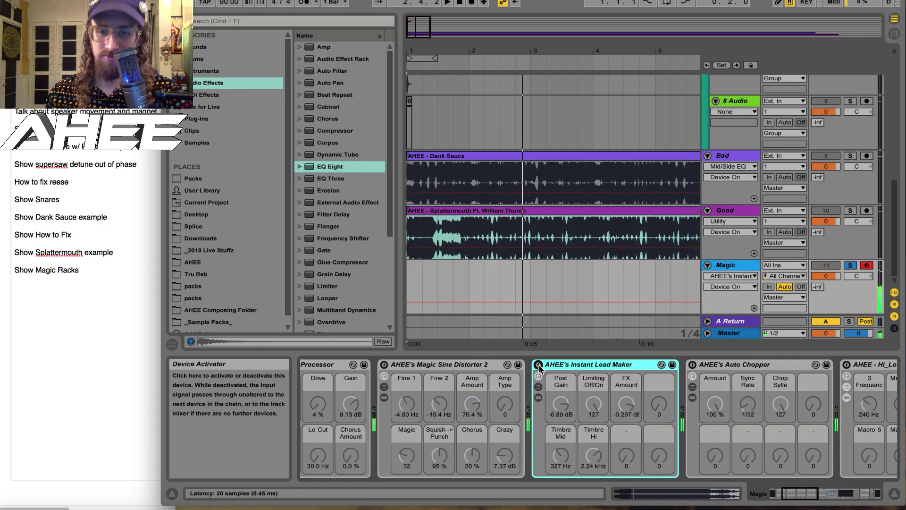
left_click(539, 365)
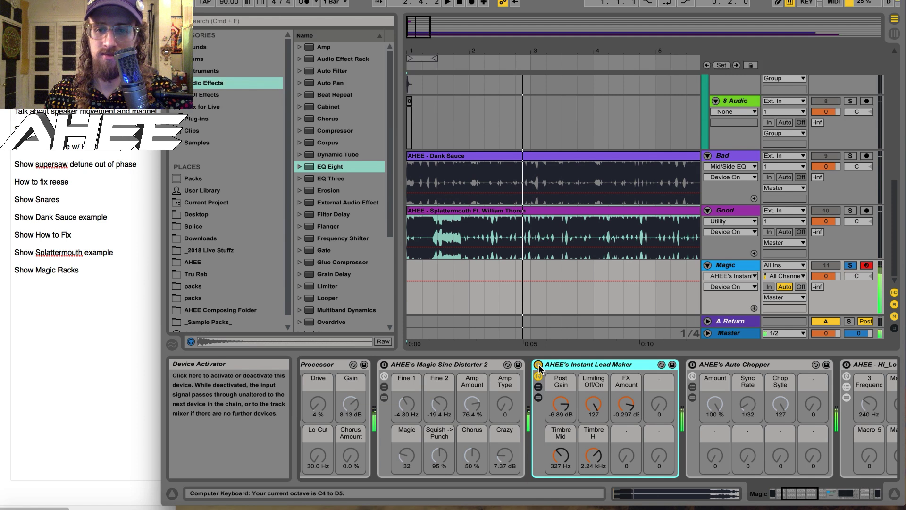
left_click(539, 365)
left_click(538, 364)
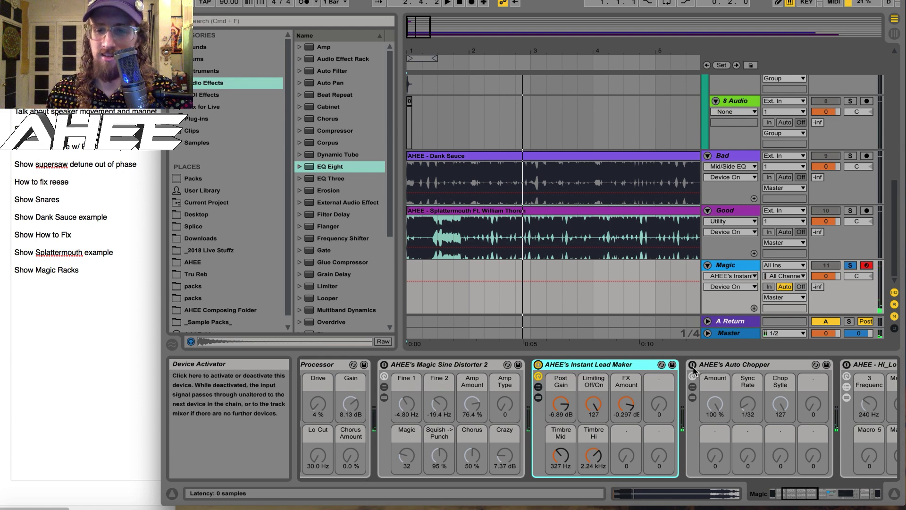
Activate the Auto Chopper rack, set its Sync Rate to 1/12 and Amount to 0%, and bypass it again
left_click(744, 367)
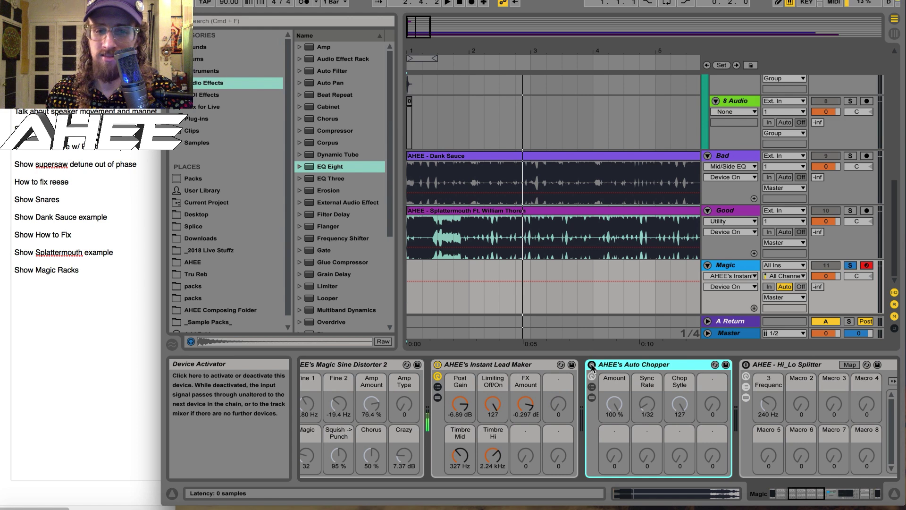
left_click(592, 365)
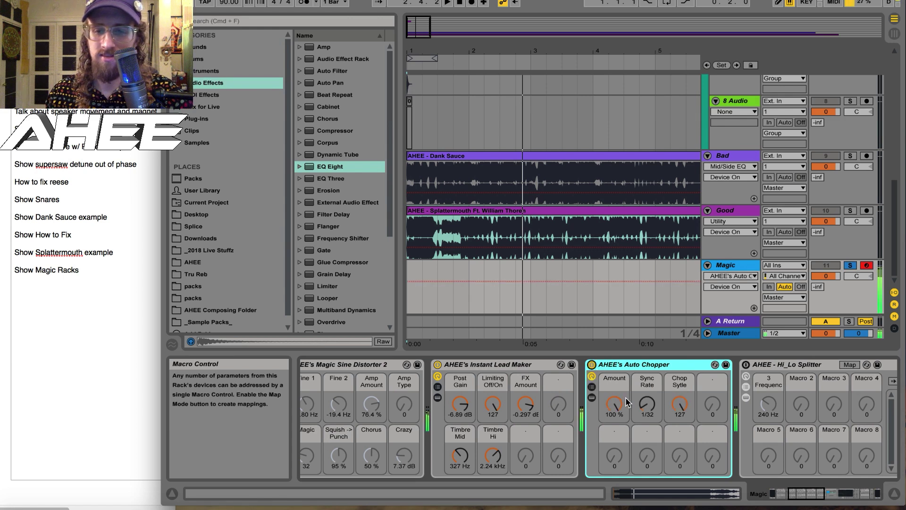
left_click_drag(647, 404, 614, 441)
left_click(592, 365)
Inspect the Hi_Lo Splitter rack's Hi and Lo chains and toggle it on and off, finishing with it bypassed
scroll(591, 364, "right", 5)
scroll(590, 368, "right", 5)
left_click(417, 369)
scroll(417, 368, "right", 3)
scroll(417, 369, "left", 3)
left_click(393, 364)
left_click(394, 365)
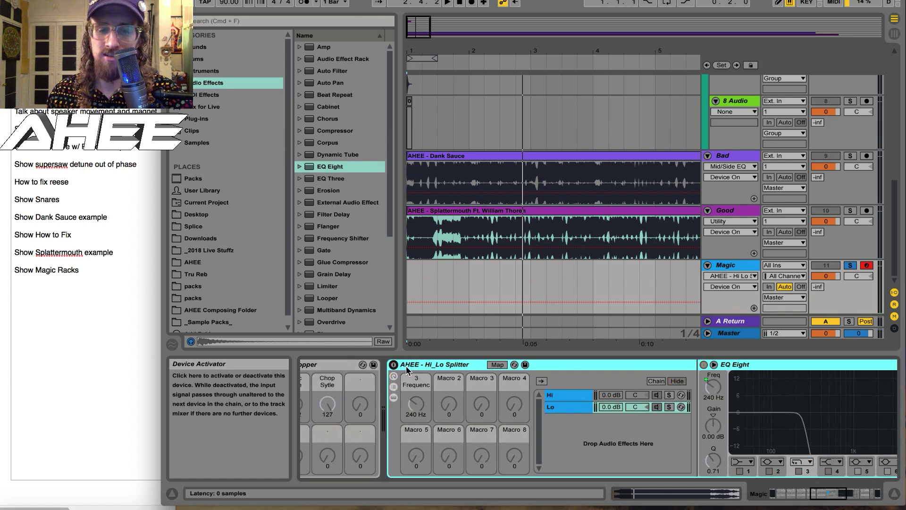
Select the Stereoize - High End rack near the end of the Magic track's device chain and activate it
scroll(406, 366, "right", 8)
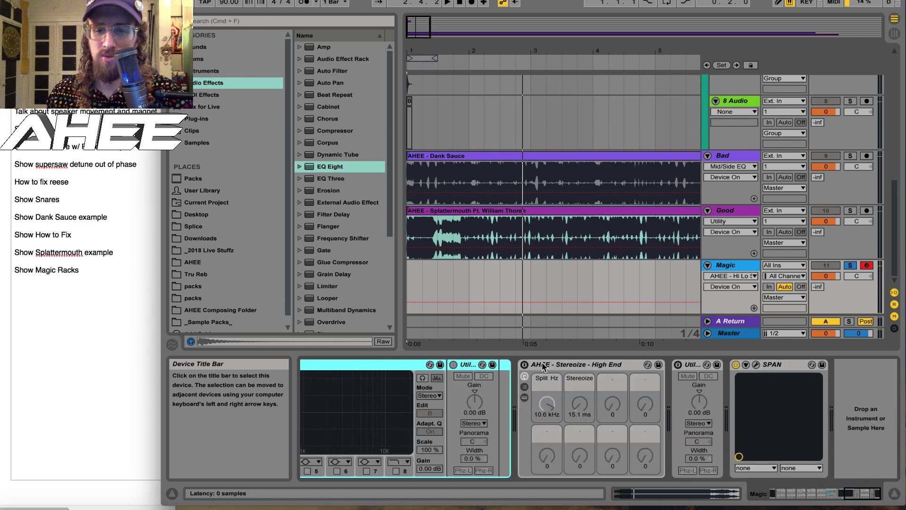
left_click(541, 367)
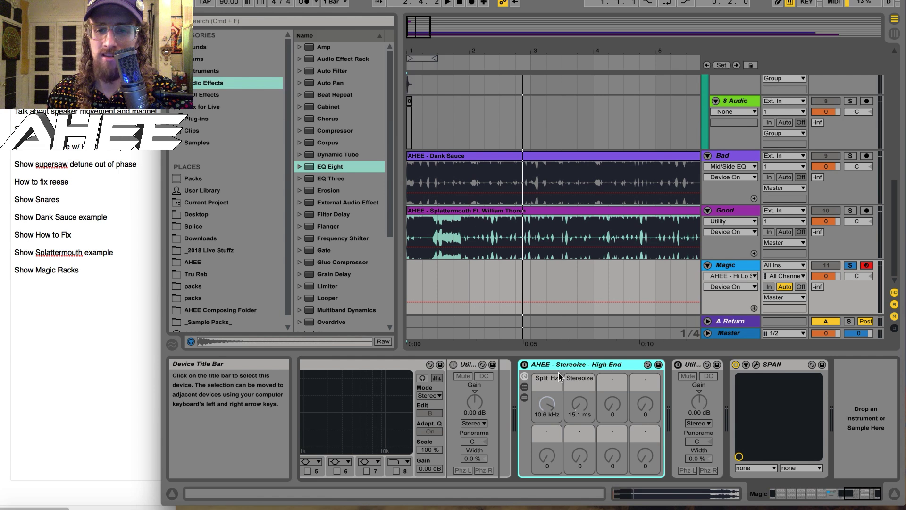
left_click(525, 365)
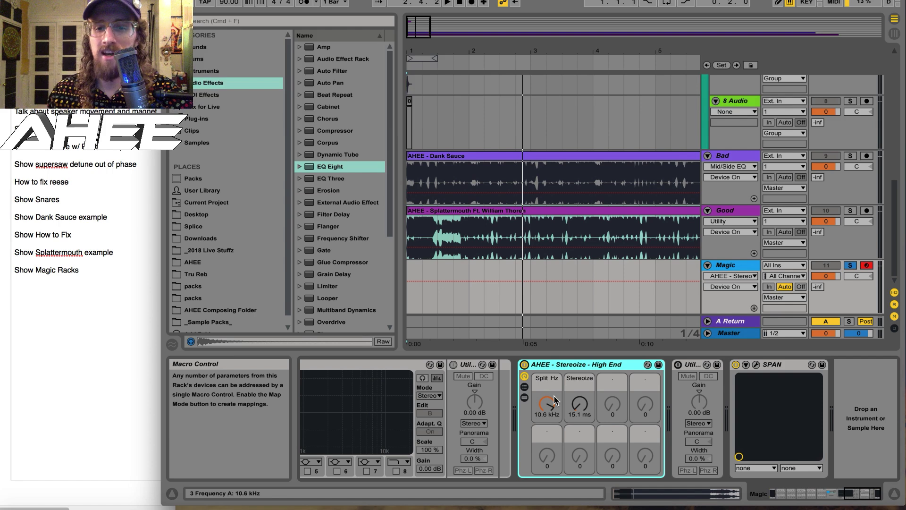
Bypass the Instant Lead Maker, activate the Growl Bass Processor and play a low note through it
scroll(554, 398, "left", 10)
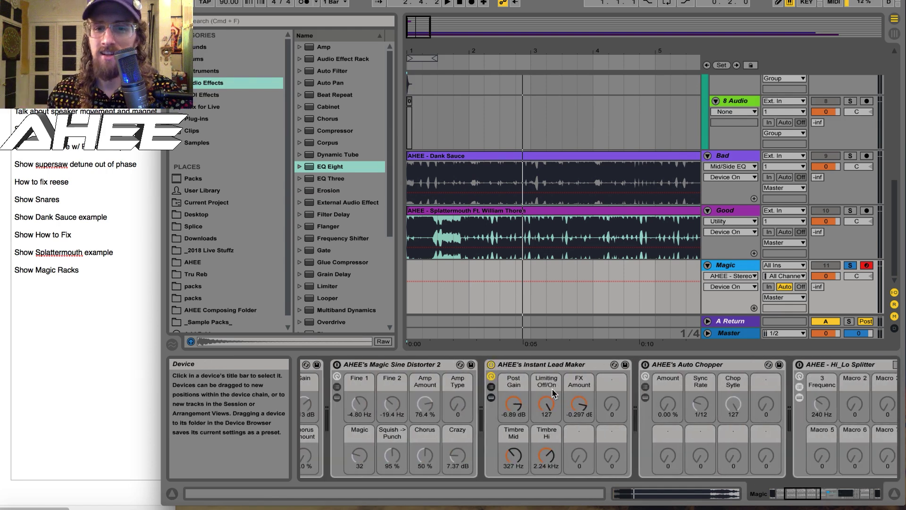
left_click(543, 364)
scroll(425, 377, "left", 5)
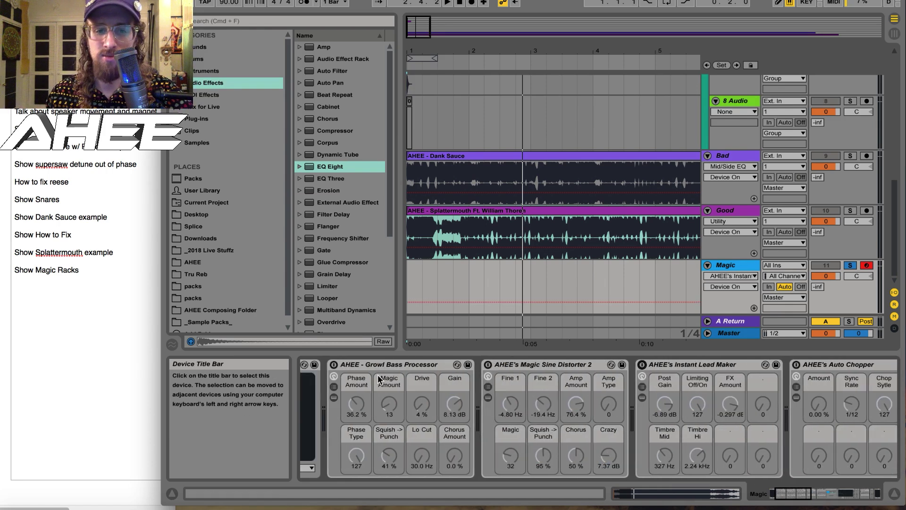
left_click(336, 365)
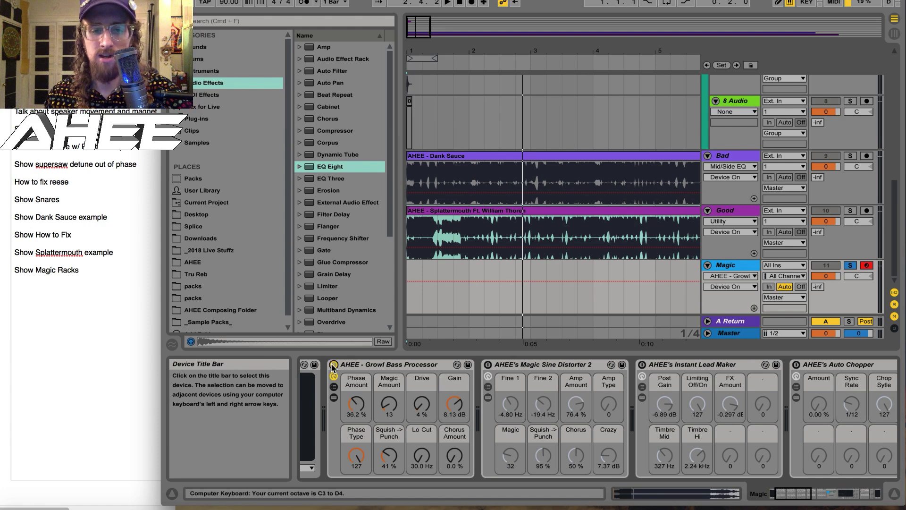
key("a")
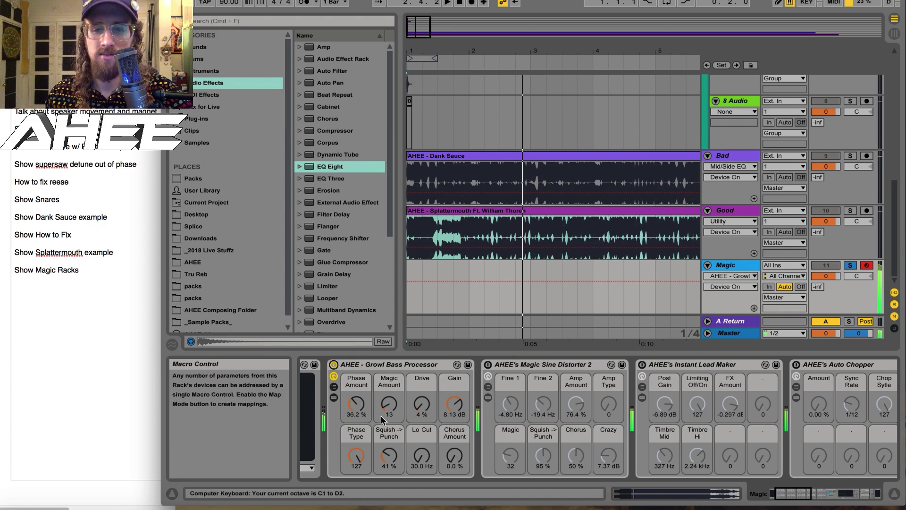
Compare the growl bass with the Stereoize - High End rack off and on while playing notes, finishing with it active
scroll(519, 416, "right", 10)
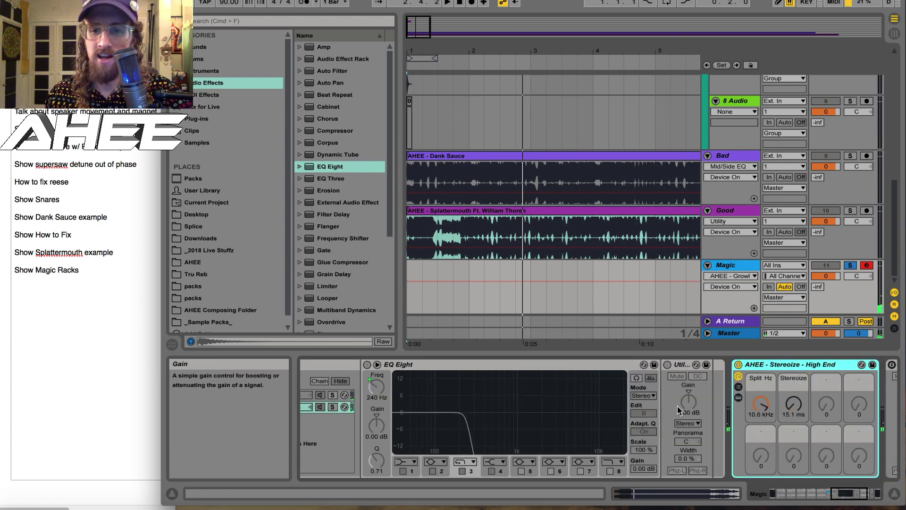
scroll(665, 418, "right", 3)
left_click(575, 365)
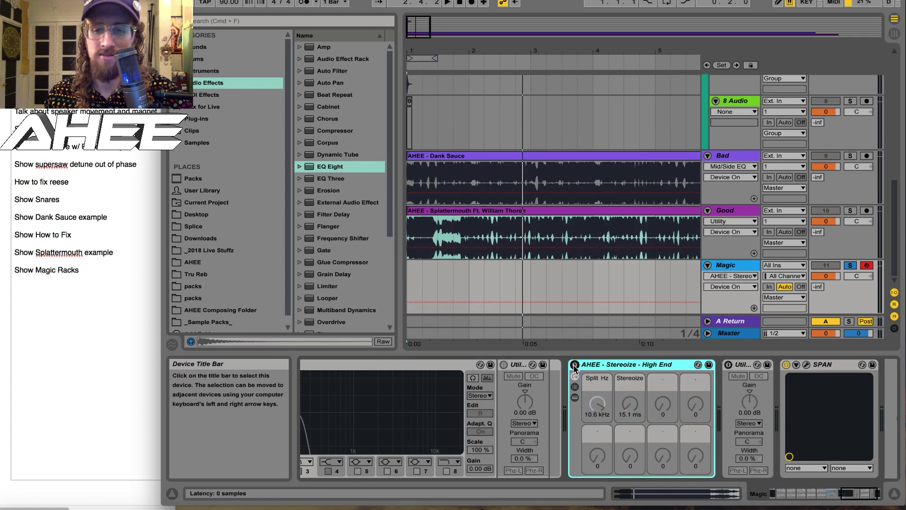
key("a")
left_click(575, 365)
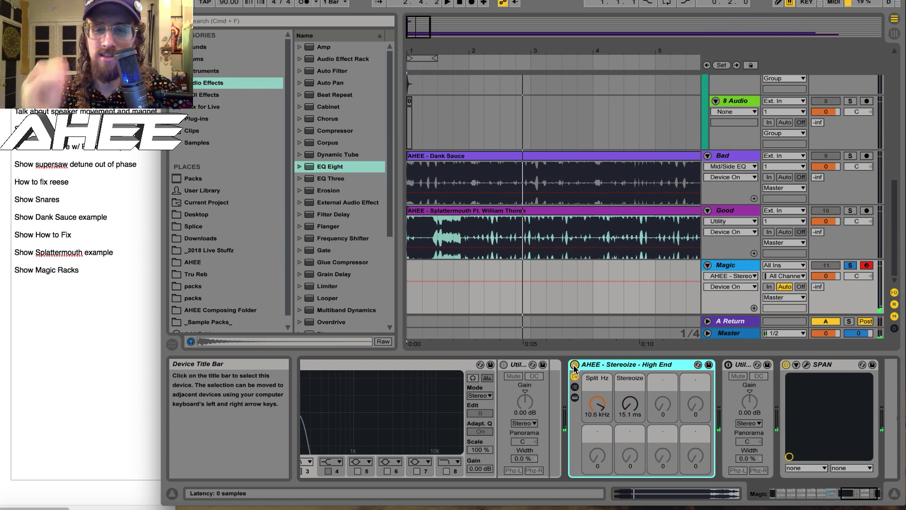
left_click(574, 366)
key("a")
left_click(574, 366)
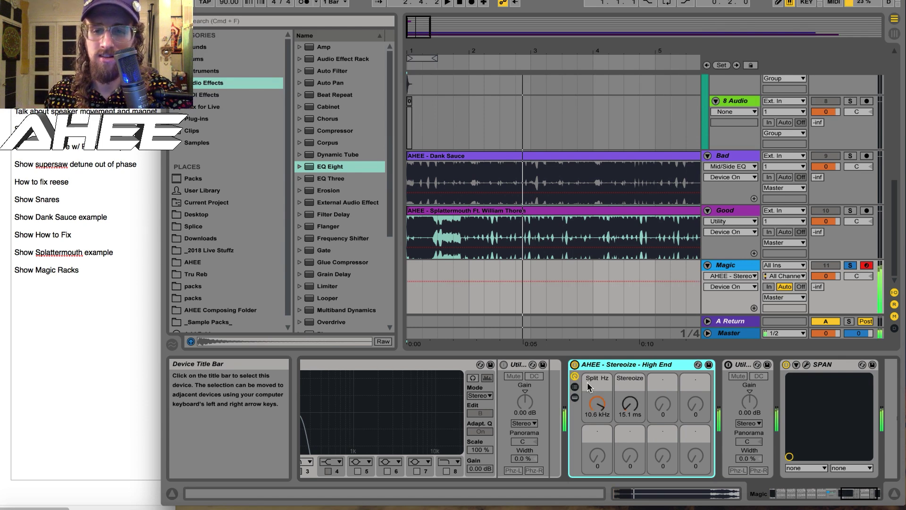
Lower the Stereoize rack's Split Hz to 30.0 Hz, play a low note and open SPAN to check its correlation meter
left_click_drag(596, 414, 595, 457)
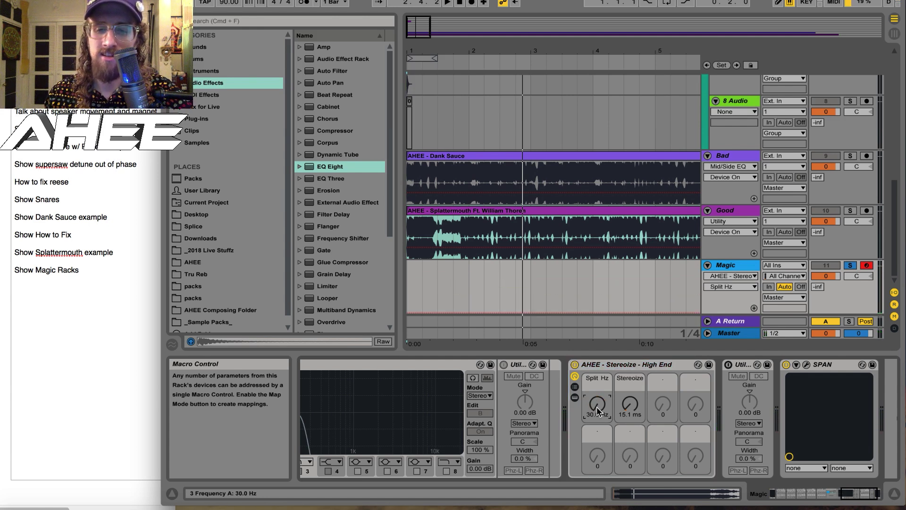
key("a")
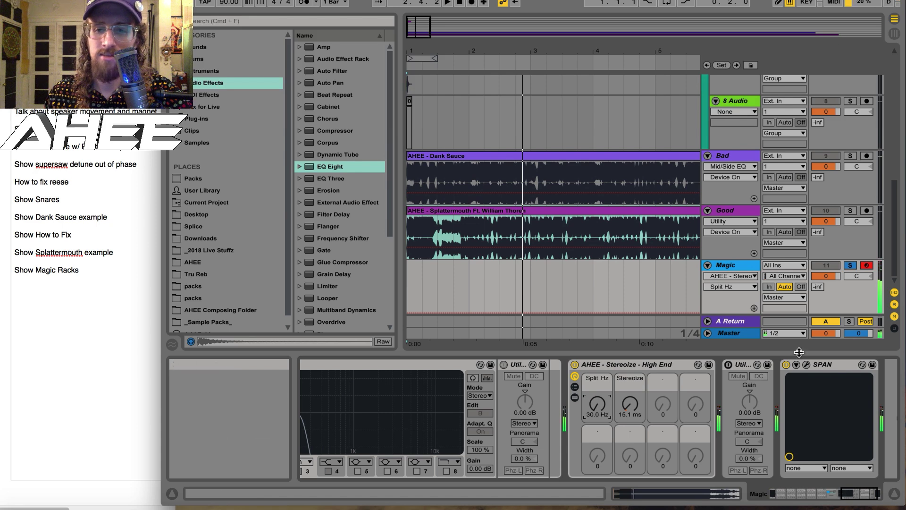
left_click(807, 364)
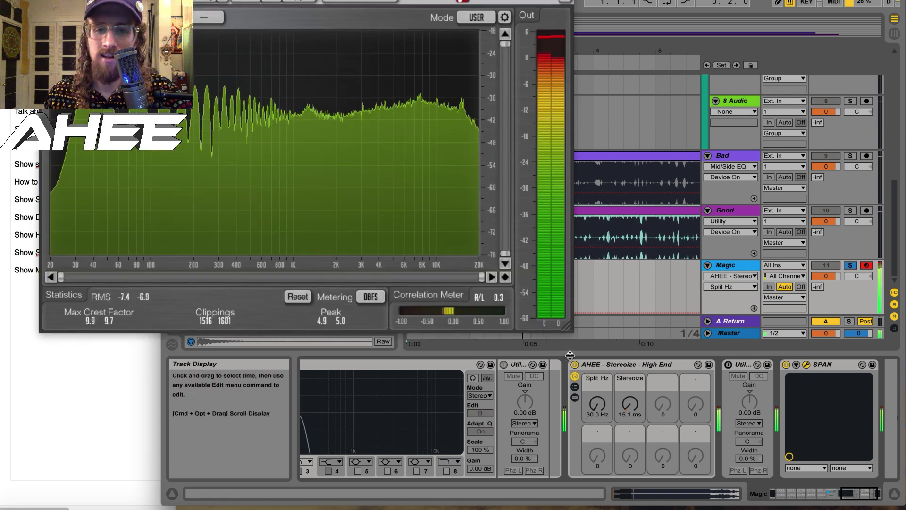
Raise the Stereoize - High End rack's Split Hz to about 6 kHz, play a note and activate the Hi_Lo Splitter earlier in the device chain
left_click_drag(597, 404, 597, 355)
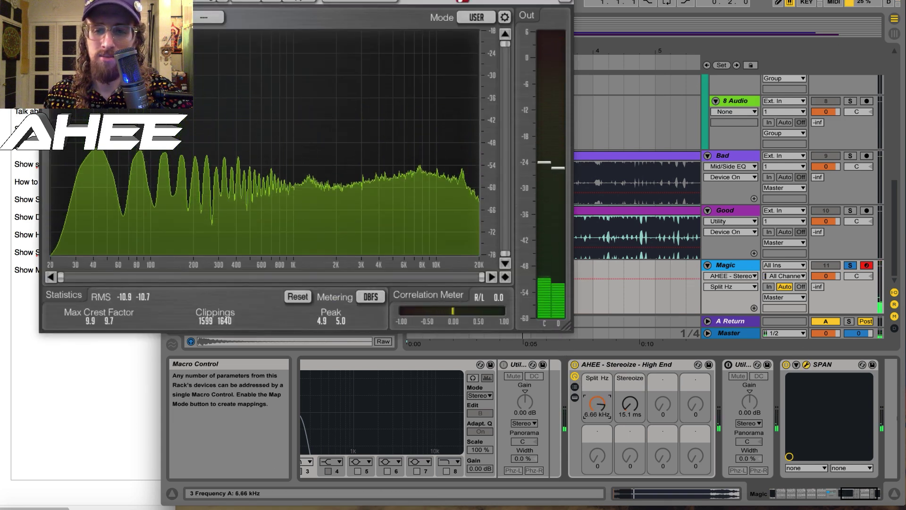
key("a")
scroll(573, 420, "left", 1)
scroll(573, 420, "left", 6)
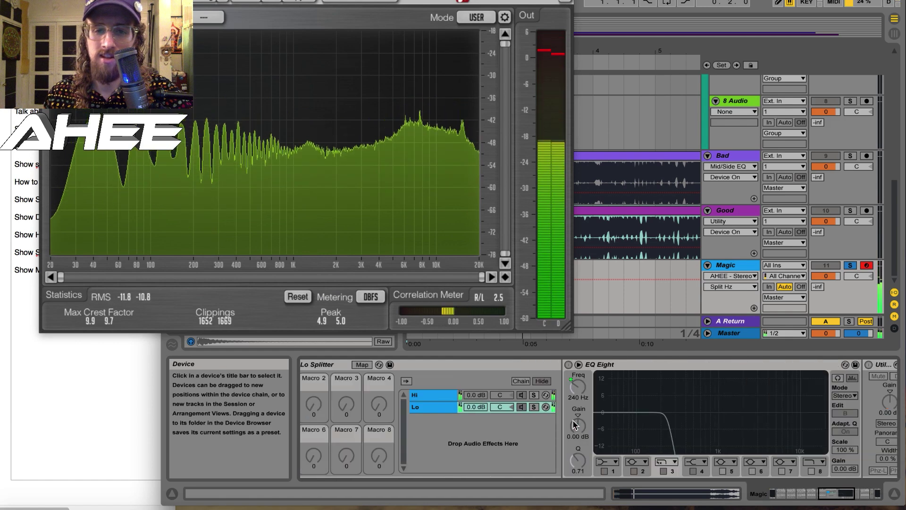
left_click(503, 365)
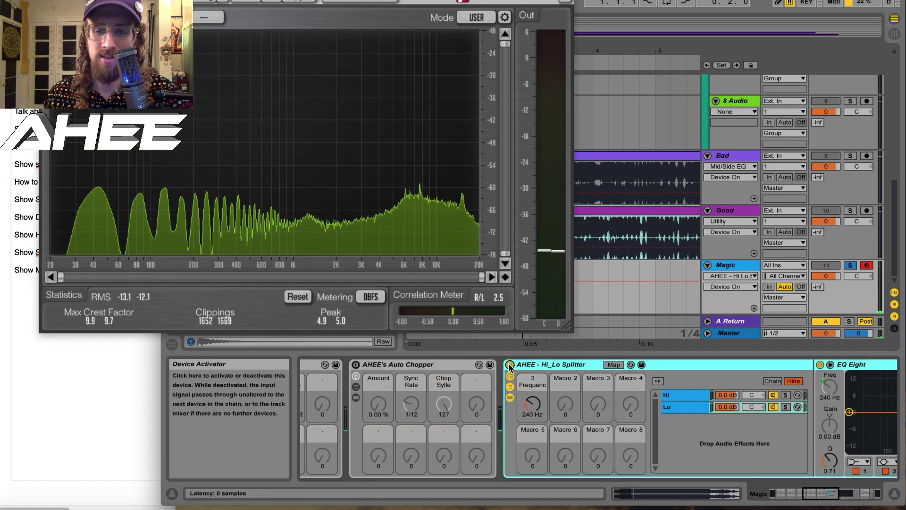
left_click(510, 365)
Play a note through both racks and set the Stereoize - High End rack to Split Hz 9.58 kHz and Stereoize 24.5 ms
scroll(509, 367, "right", 10)
scroll(508, 364, "right", 1)
key("a")
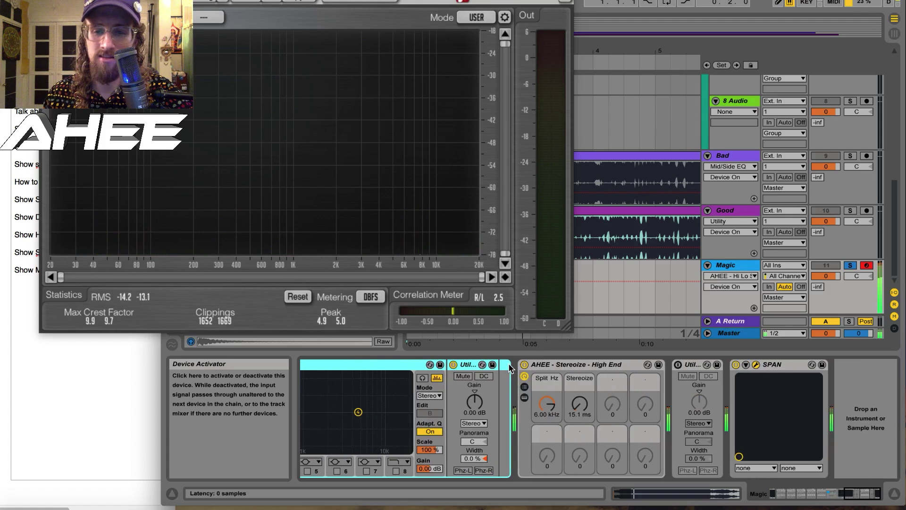
left_click_drag(547, 409, 579, 396)
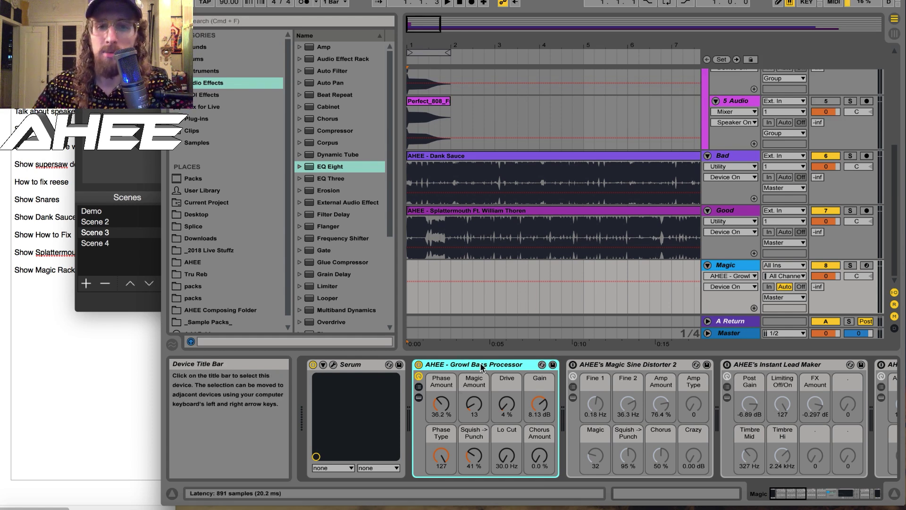
Review the Magic track's device chain from the Growl Bass Processor through the Stereoize - High End rack and back to Serum
left_click(592, 370)
left_click(501, 365)
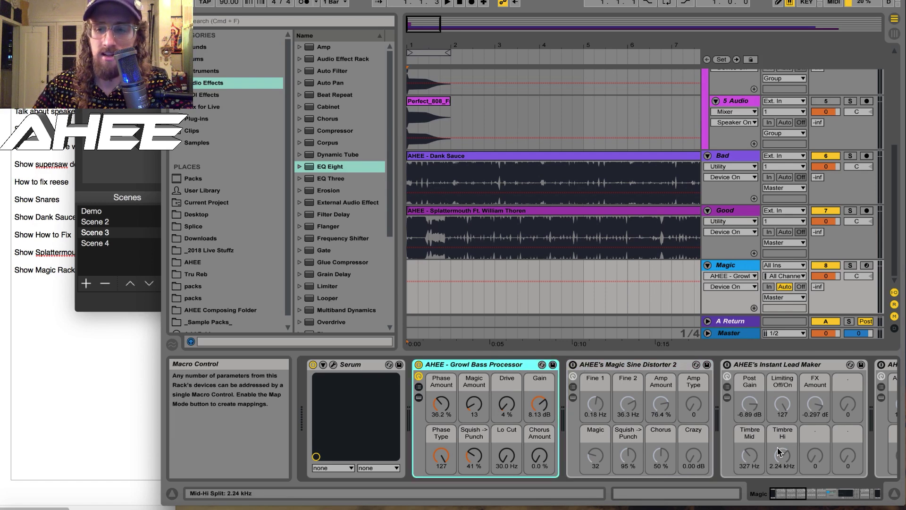
left_click(808, 494)
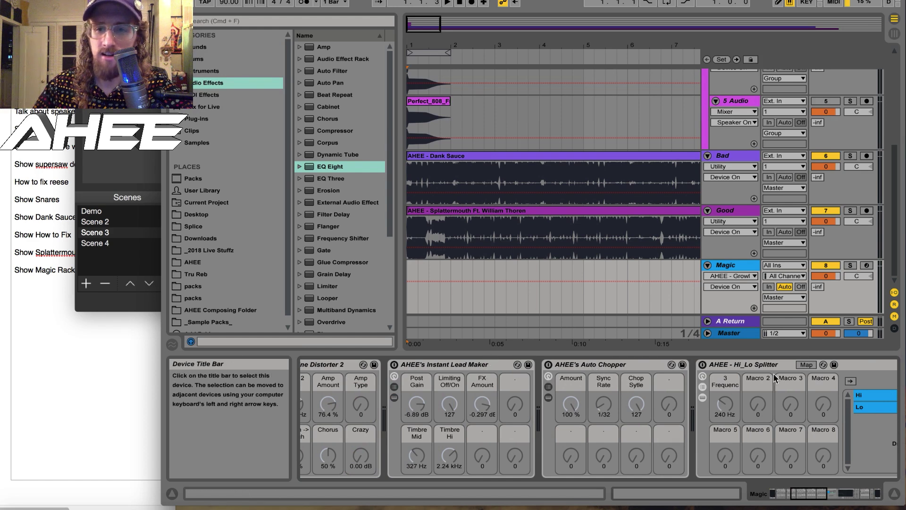
left_click(849, 493)
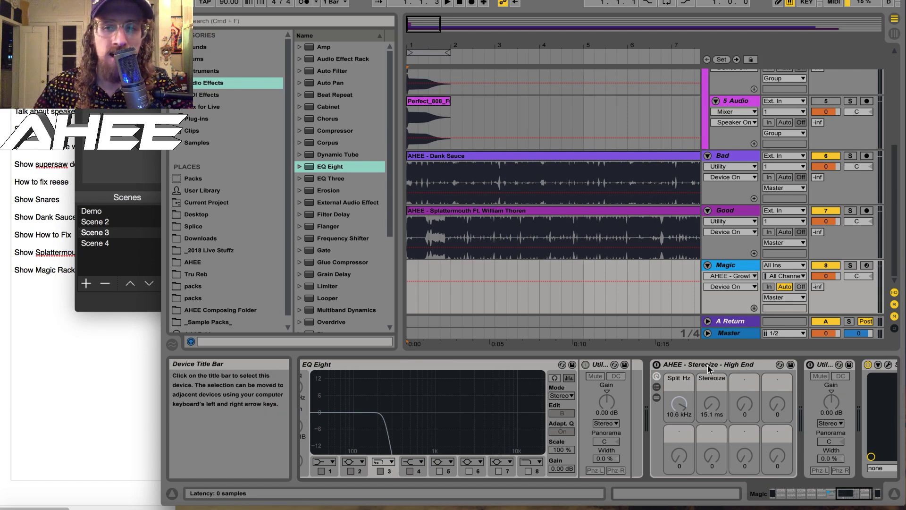
left_click(778, 494)
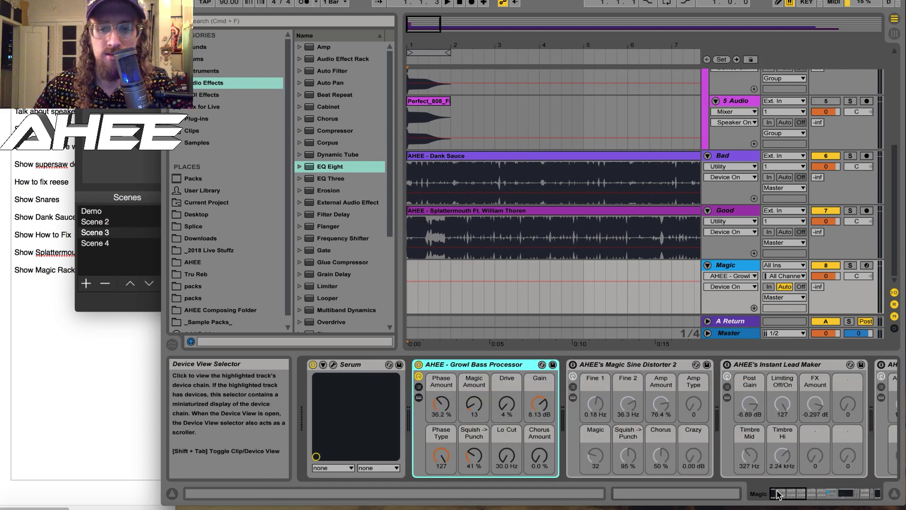
left_click(361, 366)
left_click(410, 296)
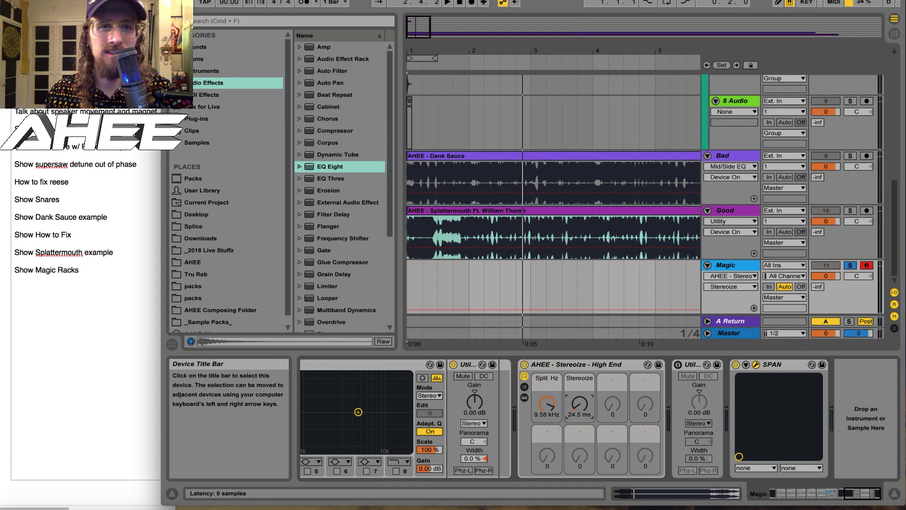
Turn off solo on the Magic track and place the insert marker at 1.1.1 on the Bad track
left_click_drag(420, 49, 416, 50)
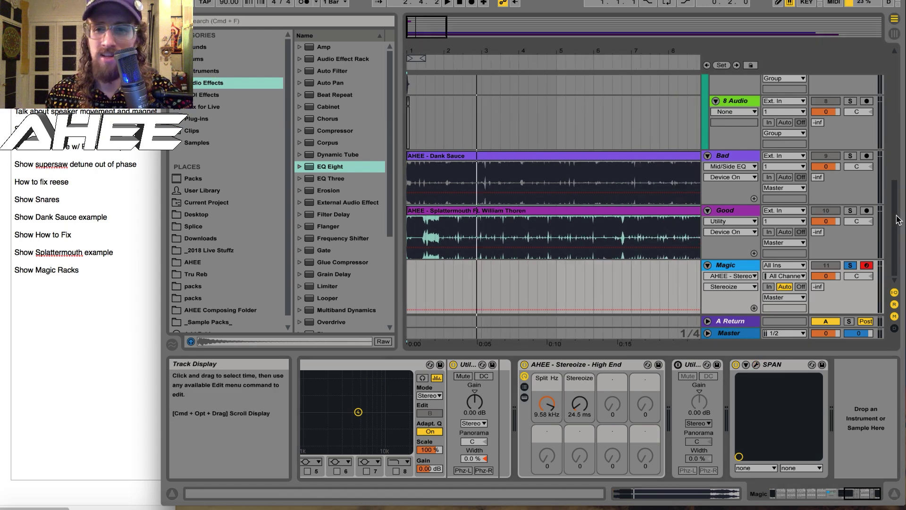
left_click(850, 265)
left_click(427, 213)
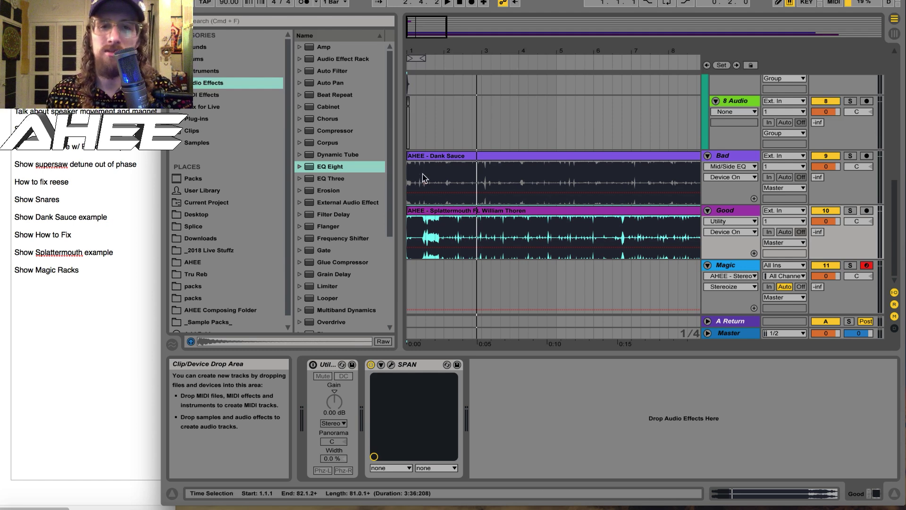
left_click_drag(410, 47, 409, 49)
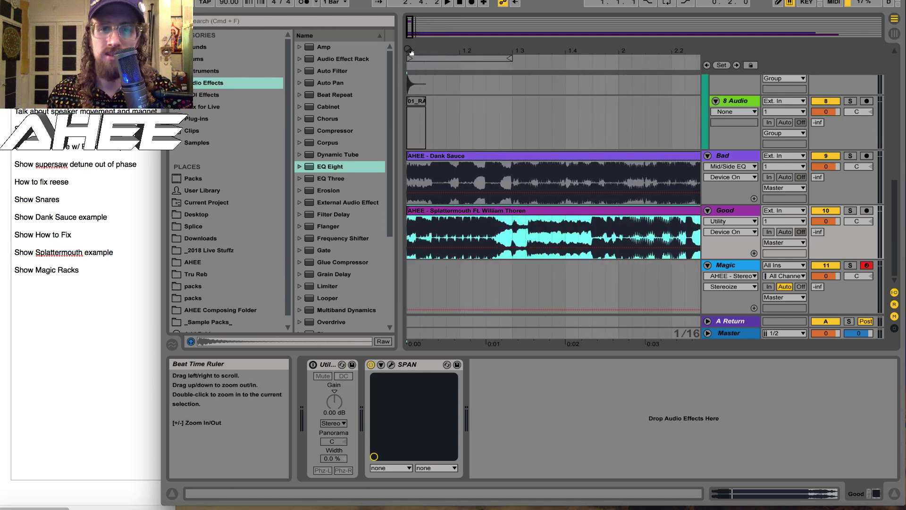
left_click(408, 178)
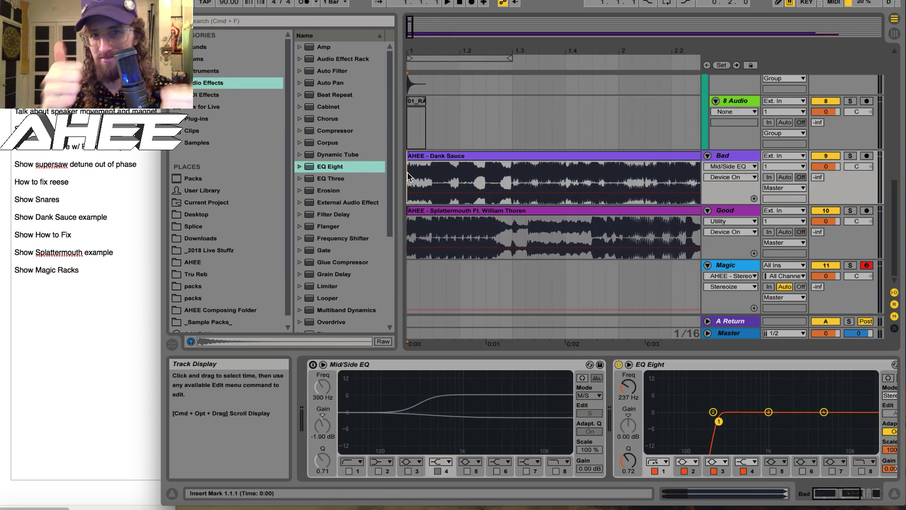